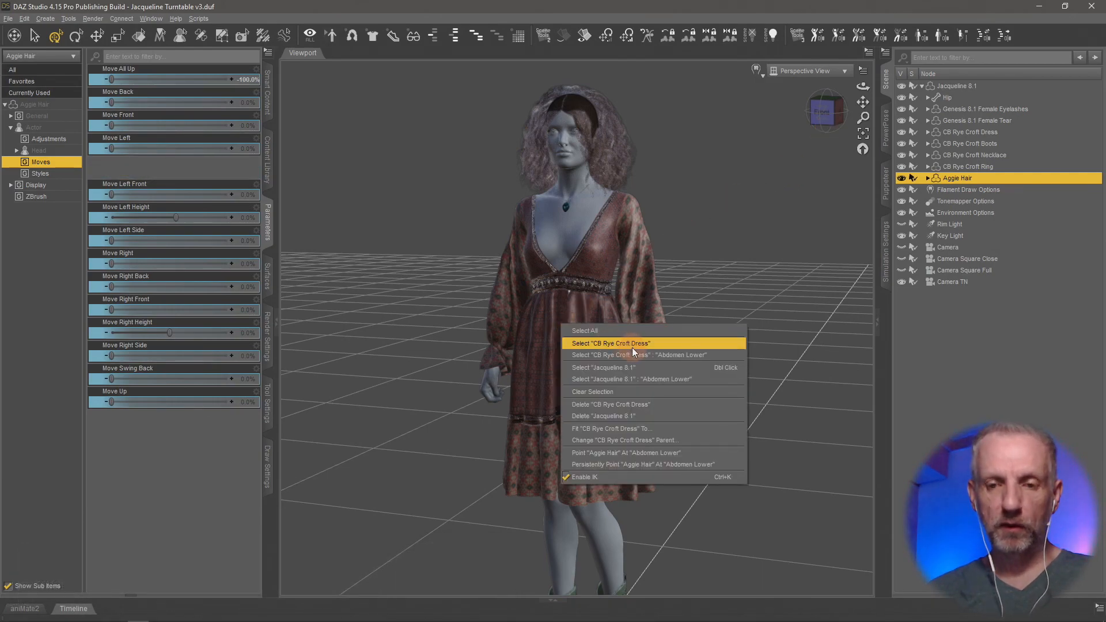
Step: Reset the right cuff, left cuff and Skirt Length morphs of the CB Rye Croft Dress to 0%
left_click(632, 344)
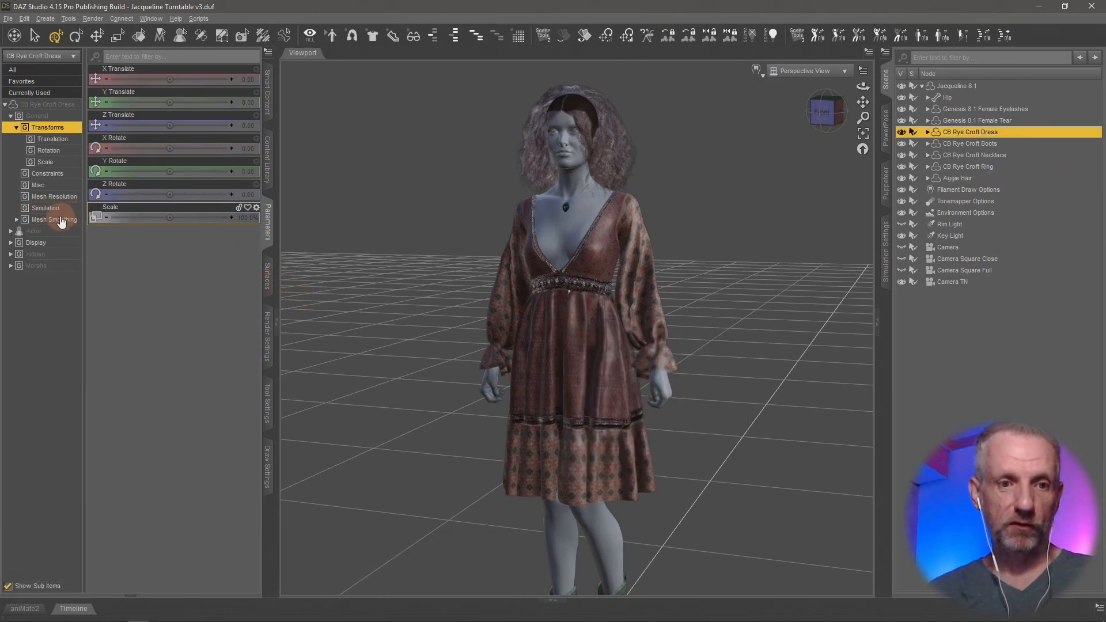
left_click(39, 265)
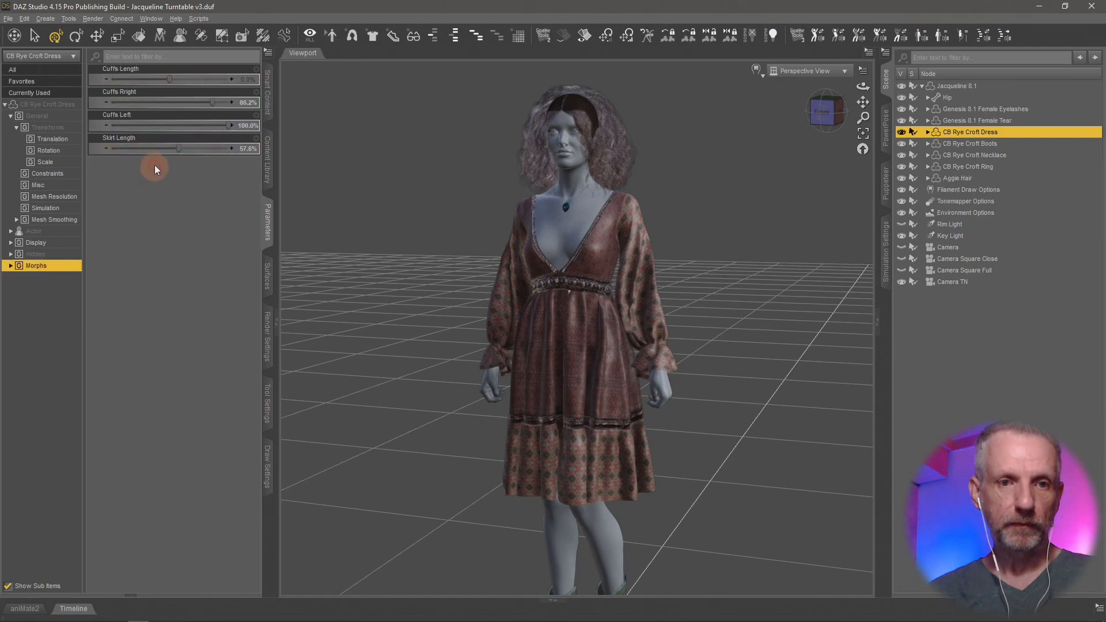
left_click(189, 104, "alt")
left_click(190, 126, "alt")
left_click(193, 149, "alt")
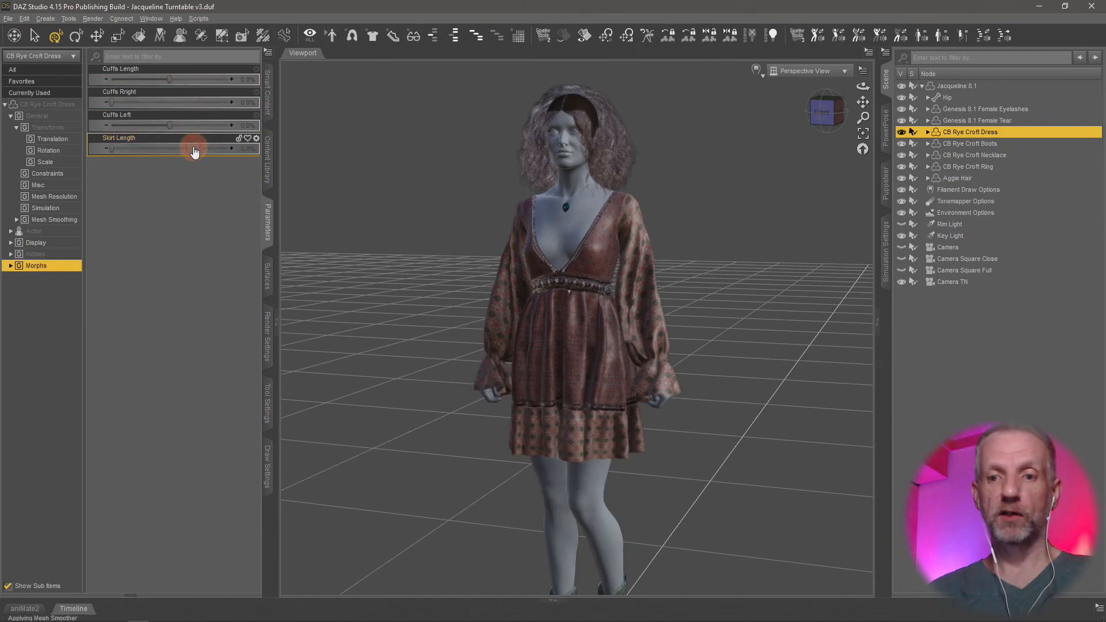
middle_click_drag(432, 319, 435, 325)
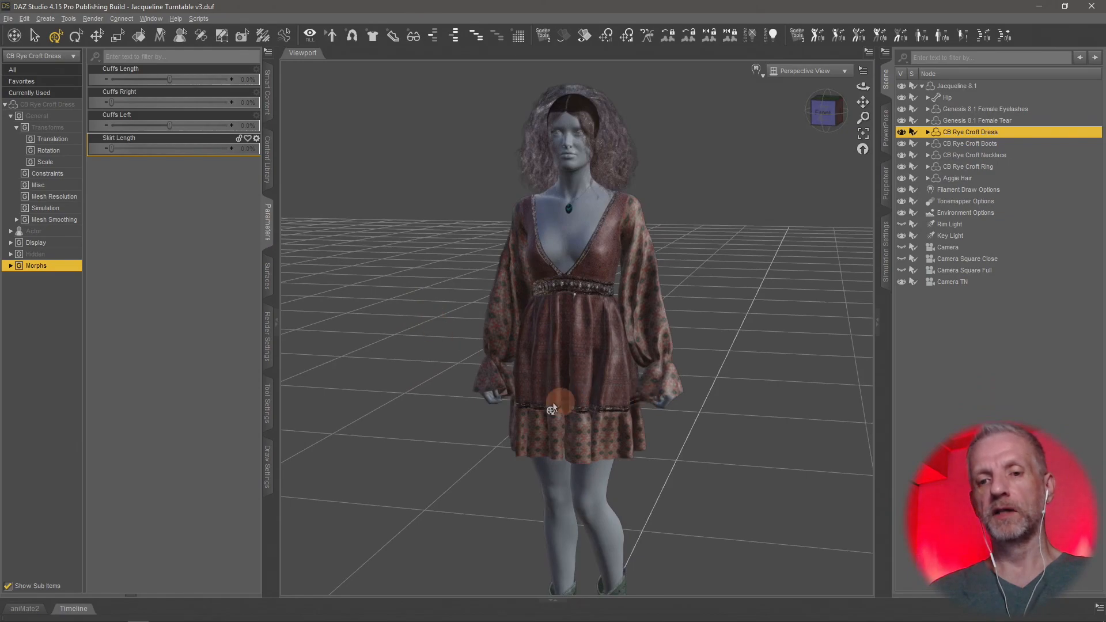
middle_click_drag(680, 406, 712, 408)
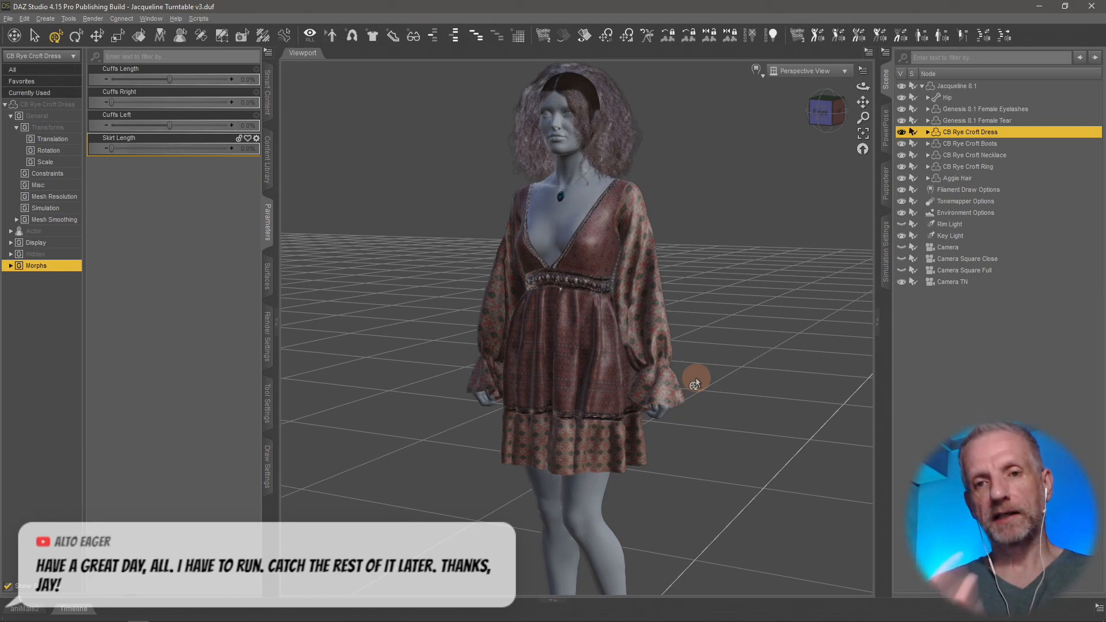
left_click(91, 81)
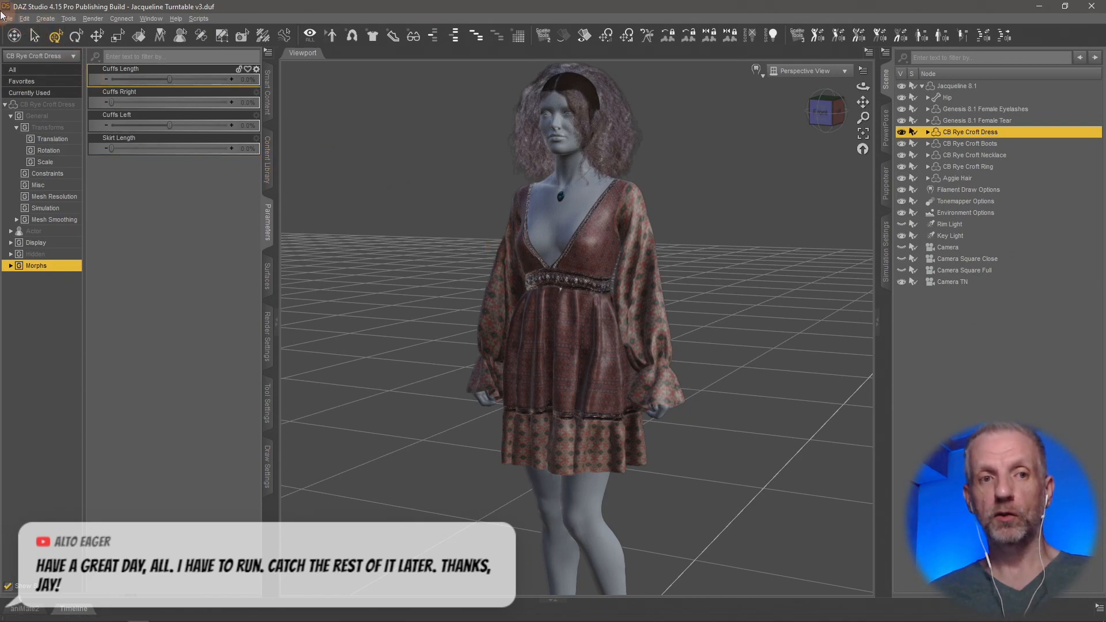
Step: Select the Jacqueline 8.1 figure with its clothing and start sending it to ZBrush
left_click(953, 86)
left_click(8, 18)
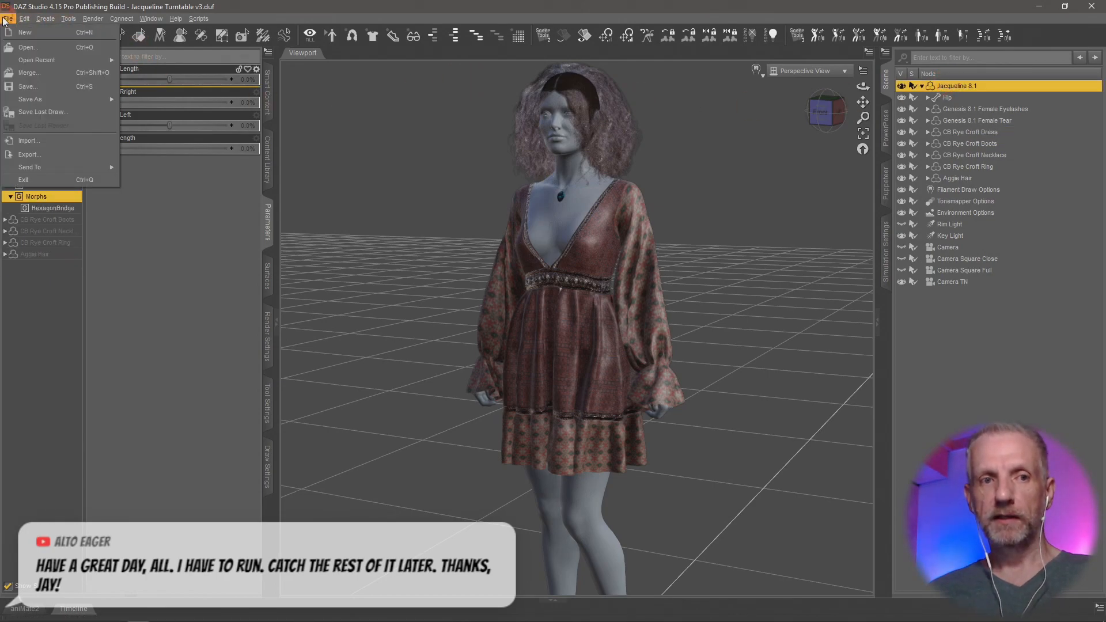
mouse_move(65, 168)
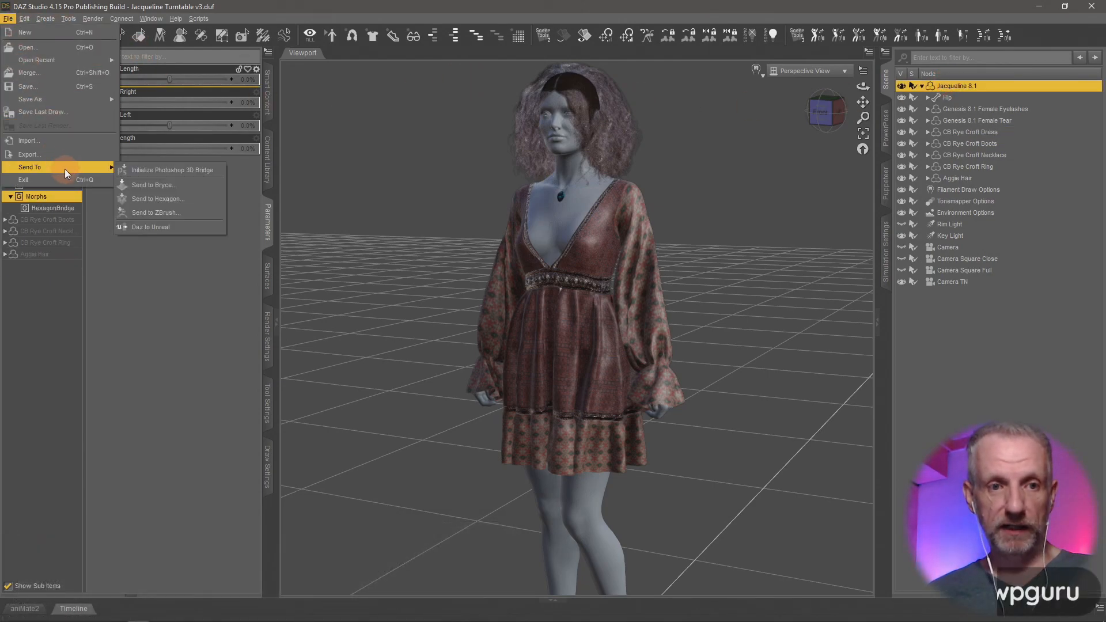
left_click(174, 208)
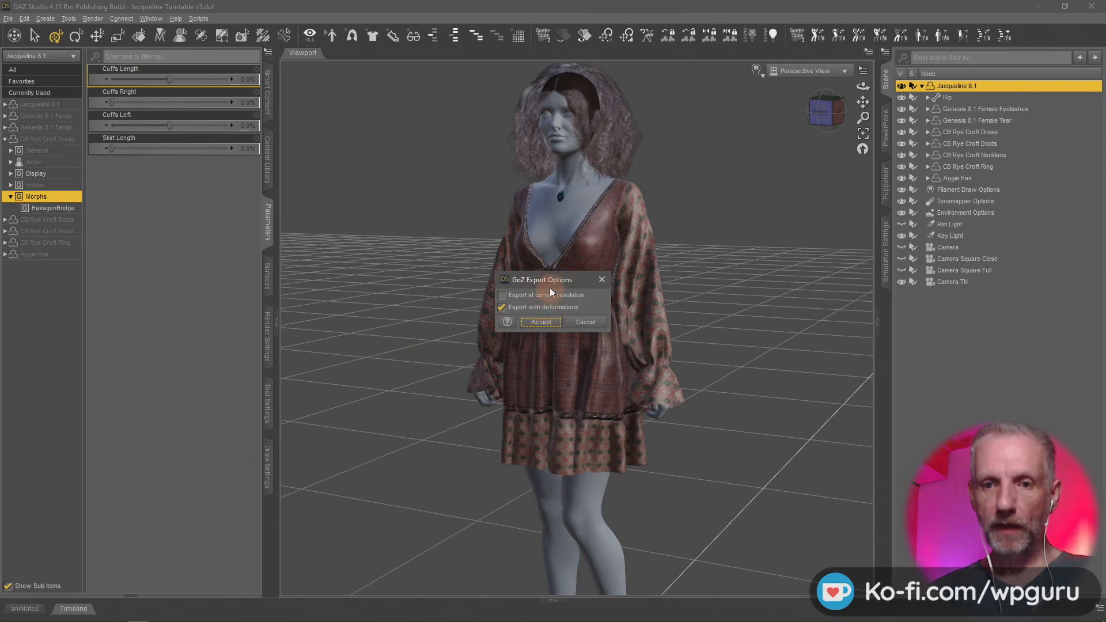
left_click_drag(551, 280, 366, 112)
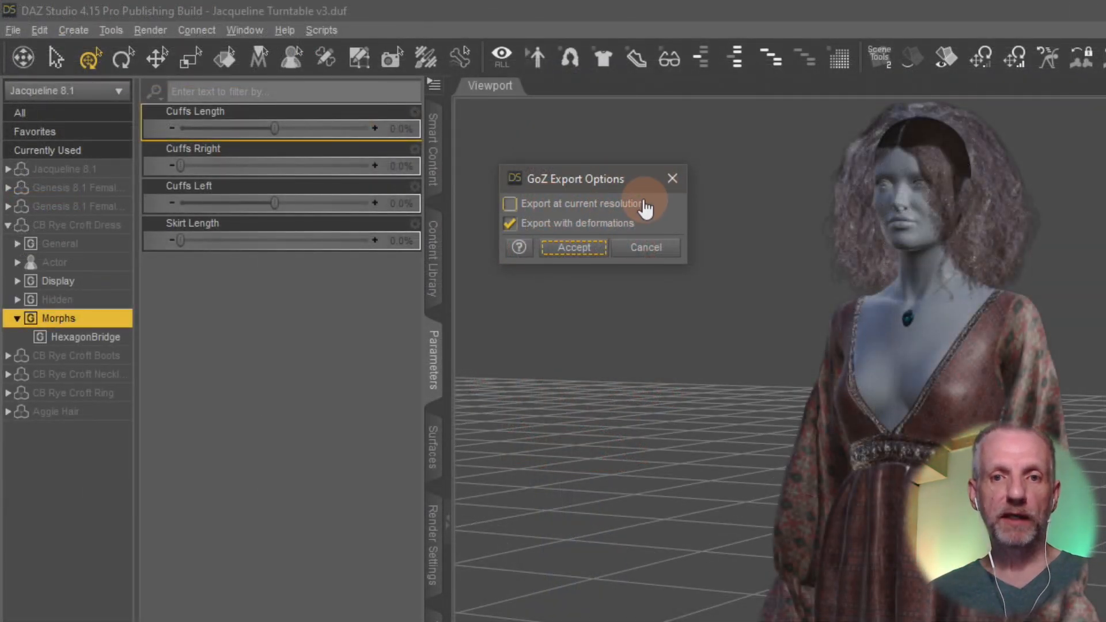
left_click(613, 205)
left_click(613, 205)
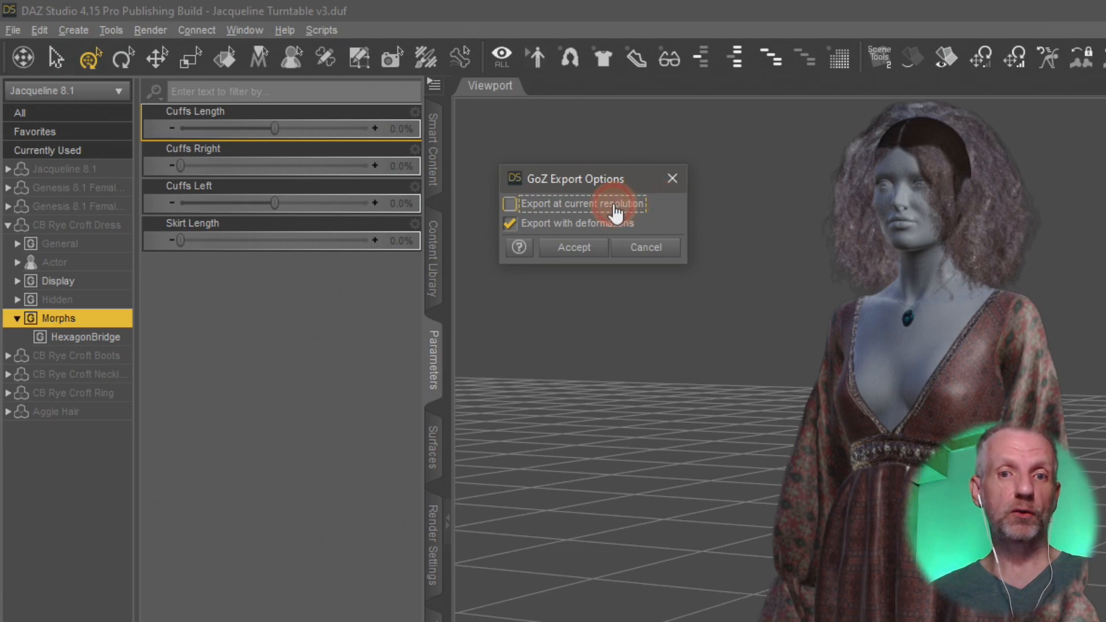
left_click(568, 229)
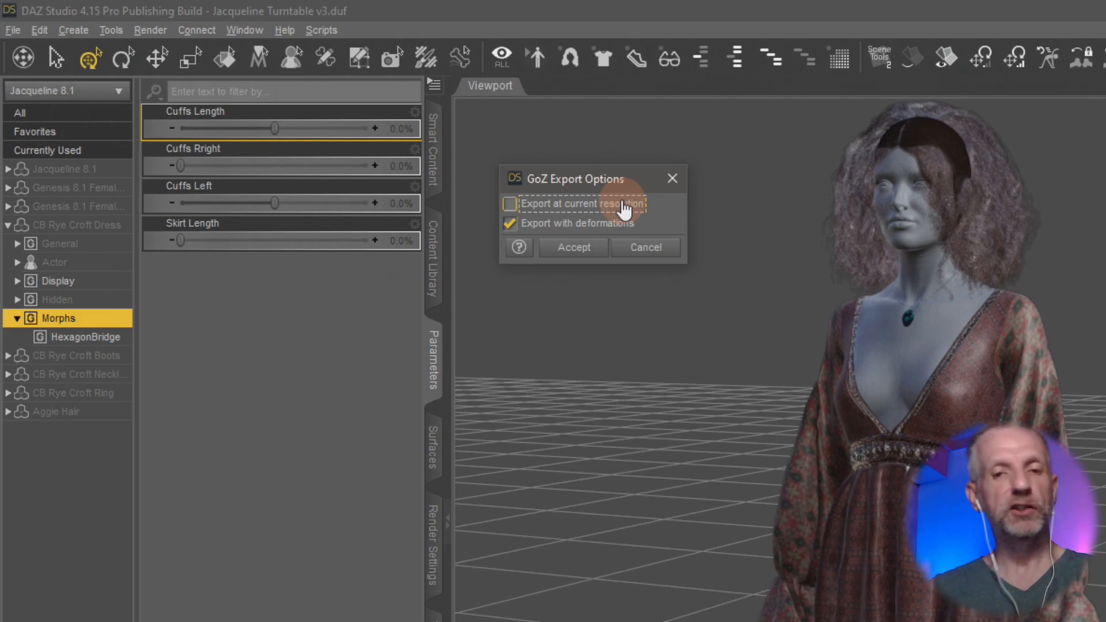
left_click(657, 211)
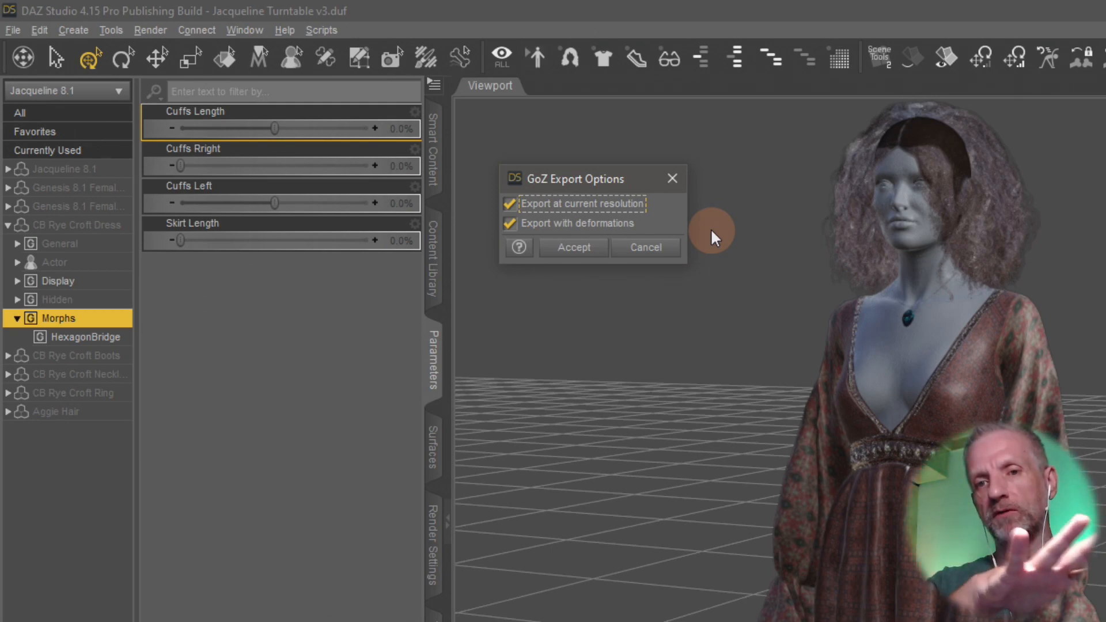
left_click(609, 207)
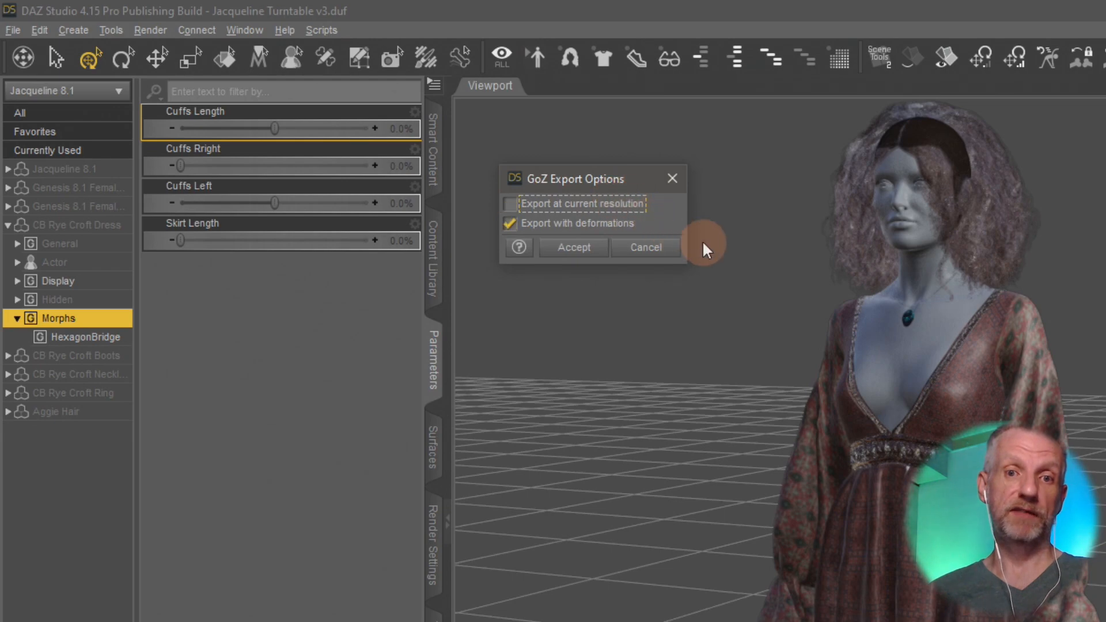
left_click(512, 225)
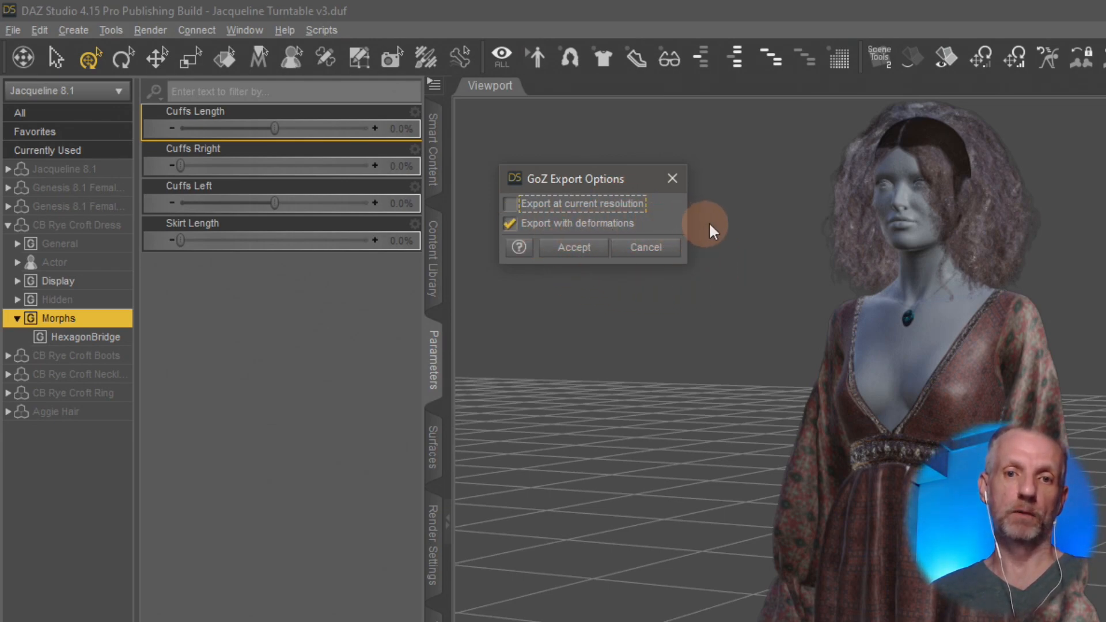
left_click(570, 252)
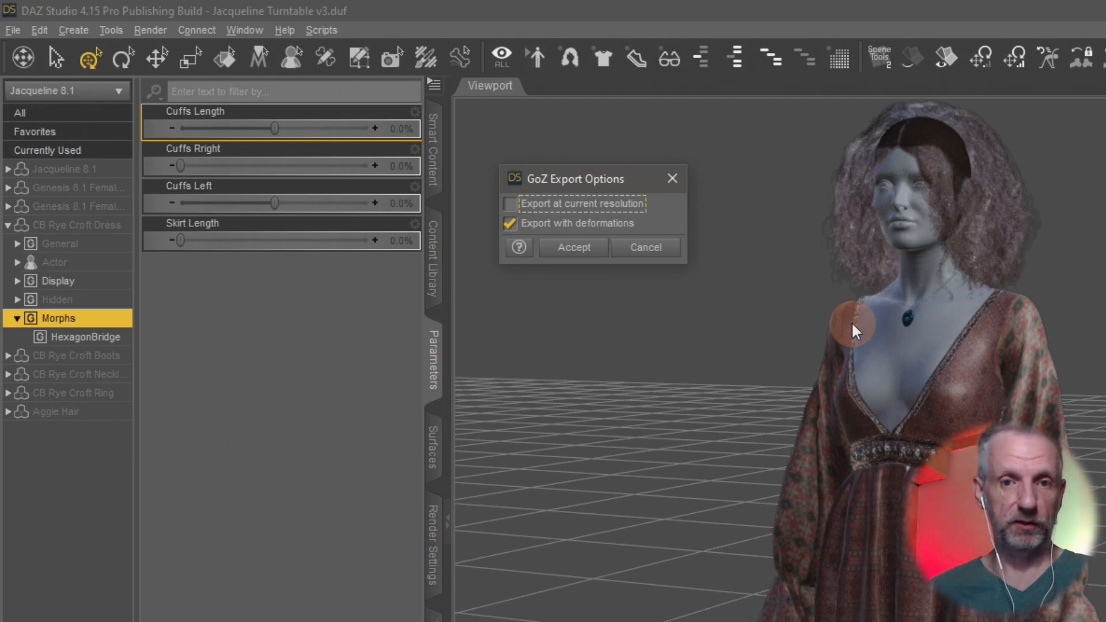
left_click(574, 224)
left_click(542, 229)
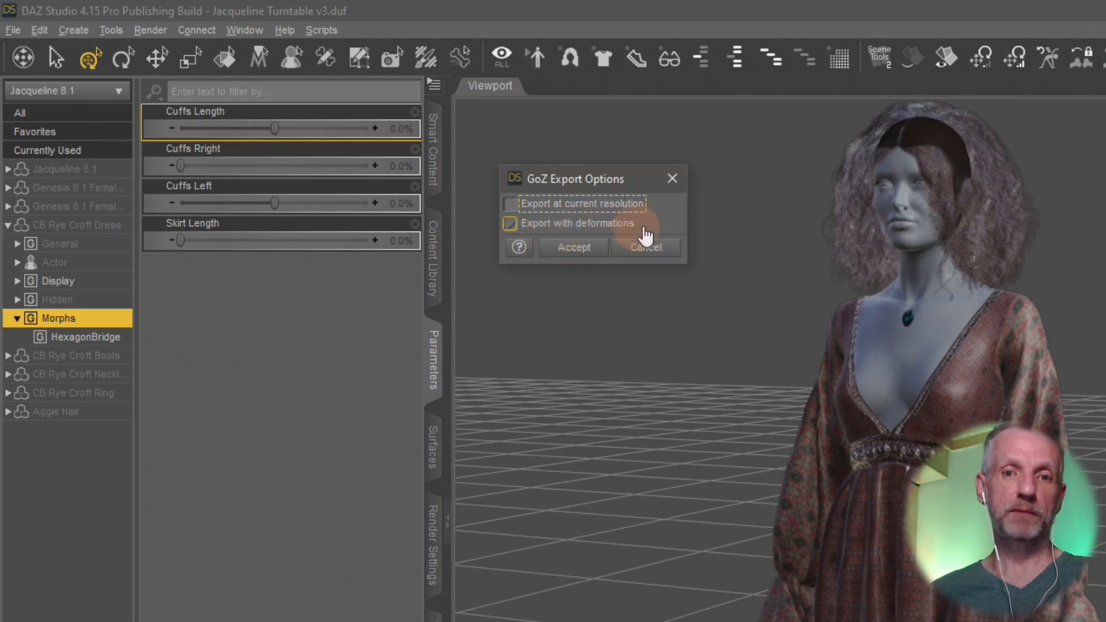
left_click(588, 225)
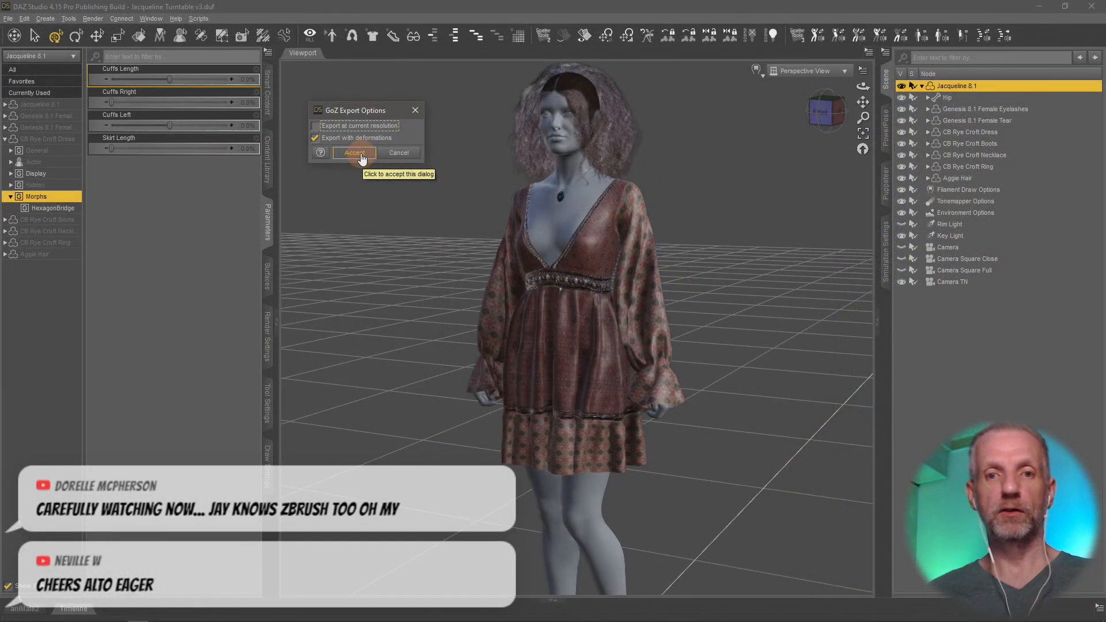
Step: Run the GoZ export with deformations but not at current resolution, and switch to ZBrush, dismissing its upgrade notice
left_click(587, 257)
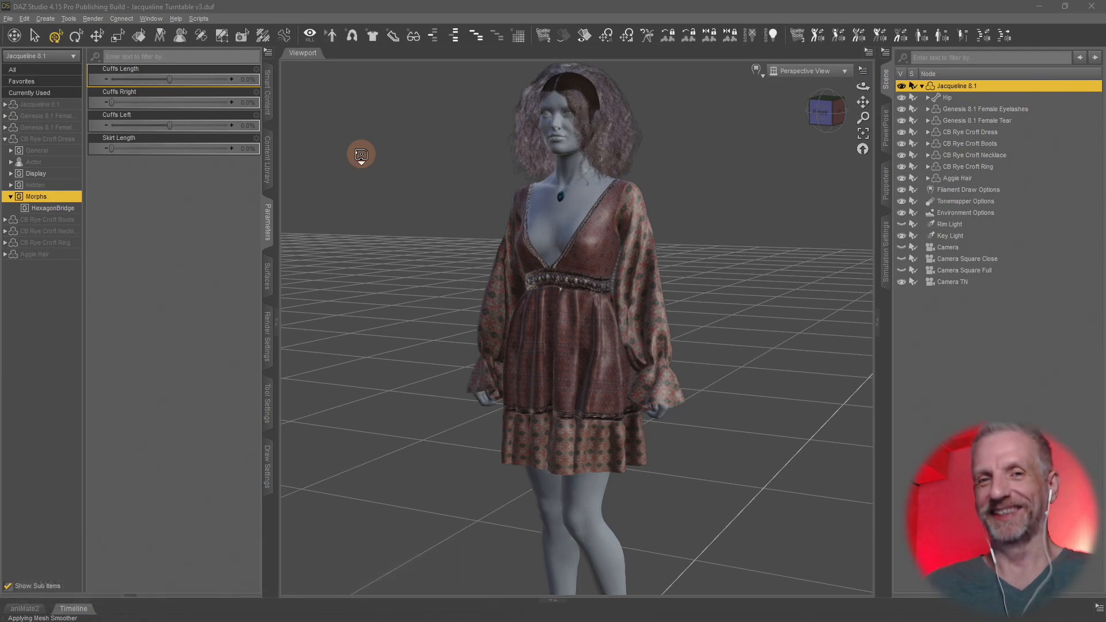
key("alt+Tab")
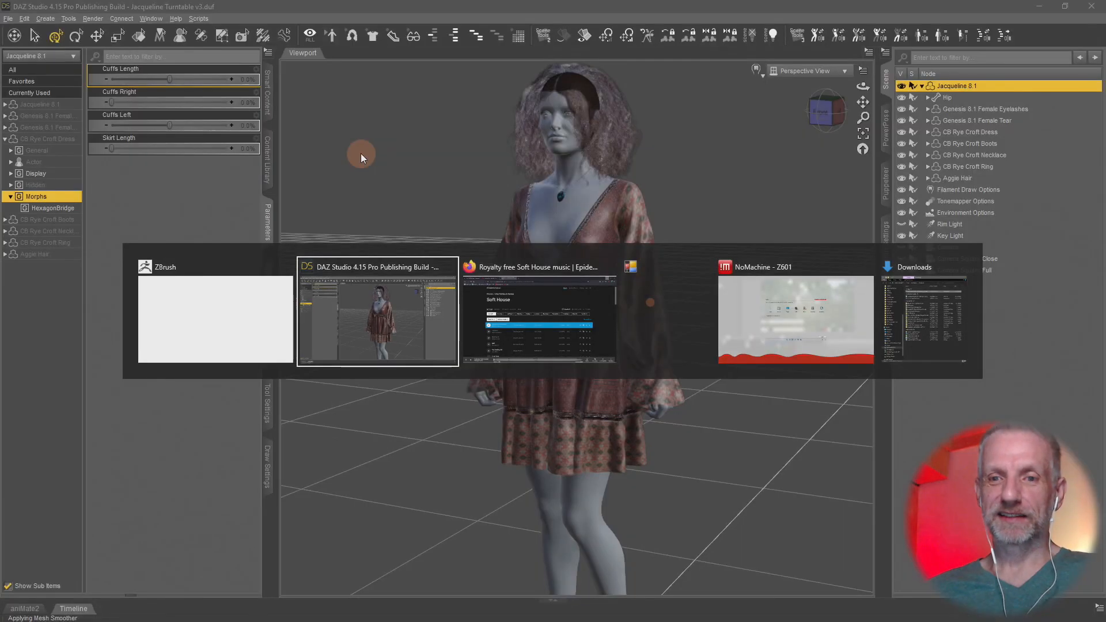
key("alt+Tab")
key("alt+Tab")
key("alt+Tab")
key("alt+Tab")
key("alt+Tab")
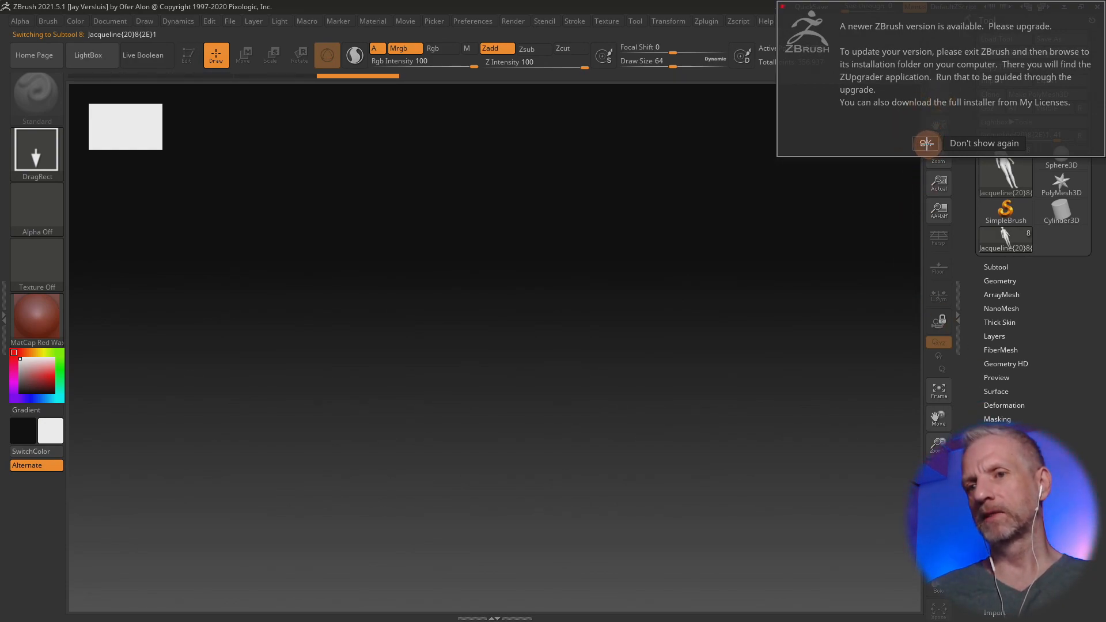
left_click(926, 143)
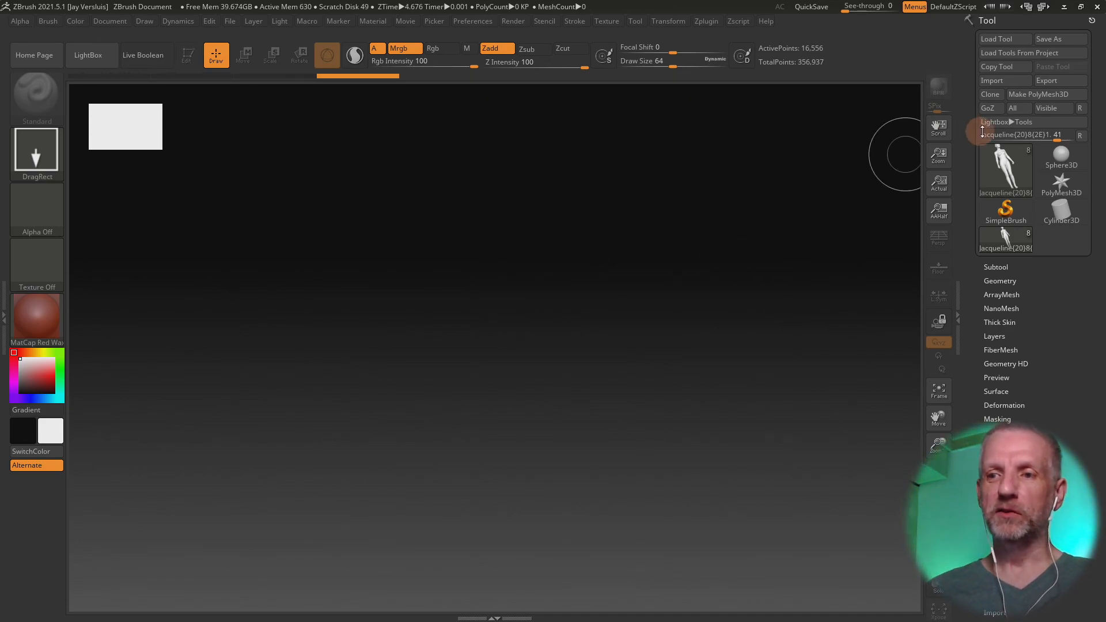
Step: Draw the imported Jacqueline figure on the canvas, enter Edit mode and frame the whole figure
mouse_move(1004, 165)
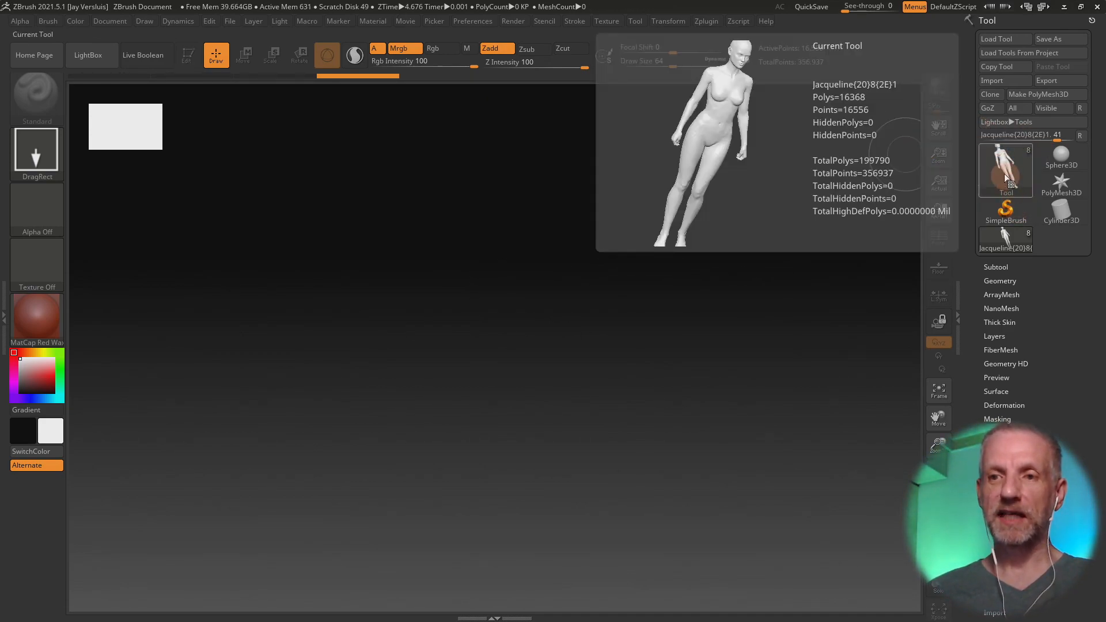
left_click(1002, 171)
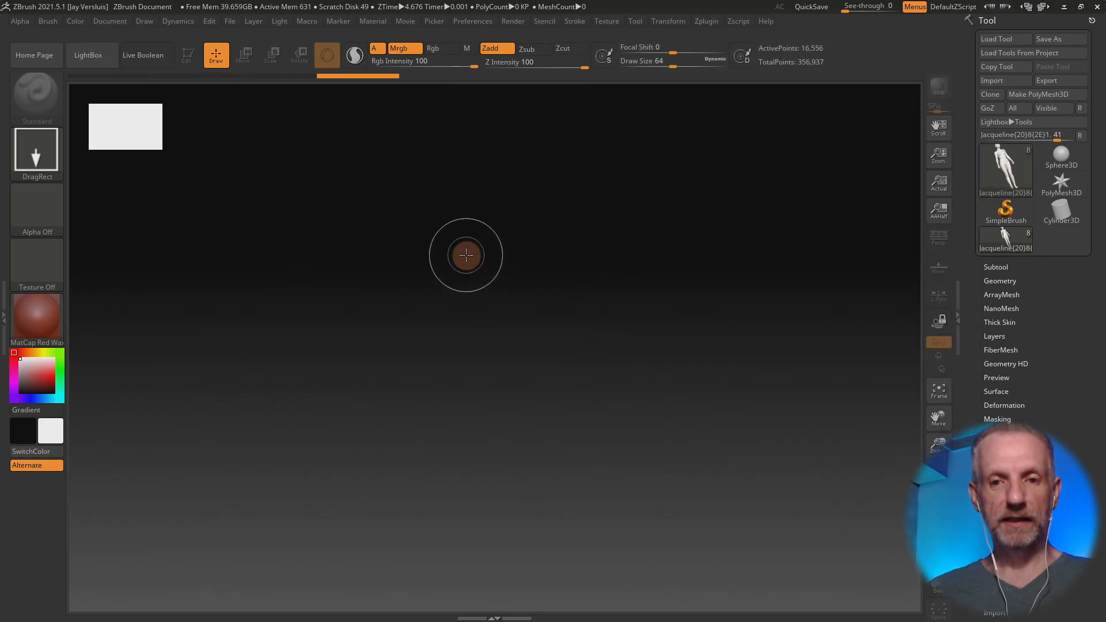
left_click_drag(467, 255, 497, 353)
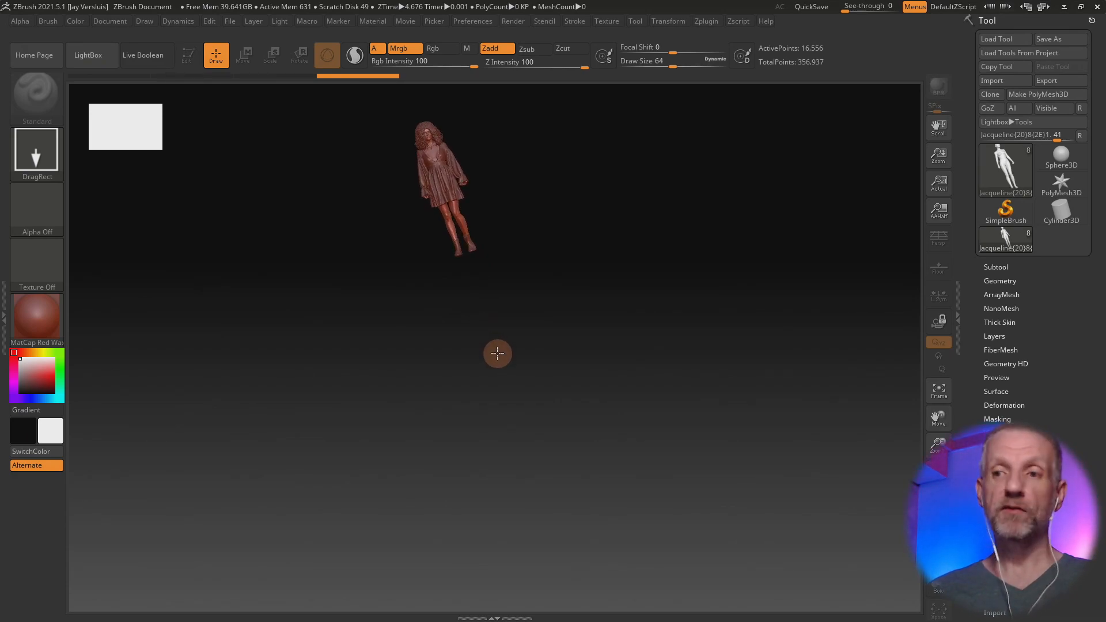
mouse_move(498, 353)
left_mouse_down()
mouse_move(565, 381)
mouse_move(486, 378)
mouse_move(513, 403)
mouse_move(530, 402)
mouse_move(513, 397)
mouse_move(511, 425)
mouse_move(527, 480)
left_mouse_up()
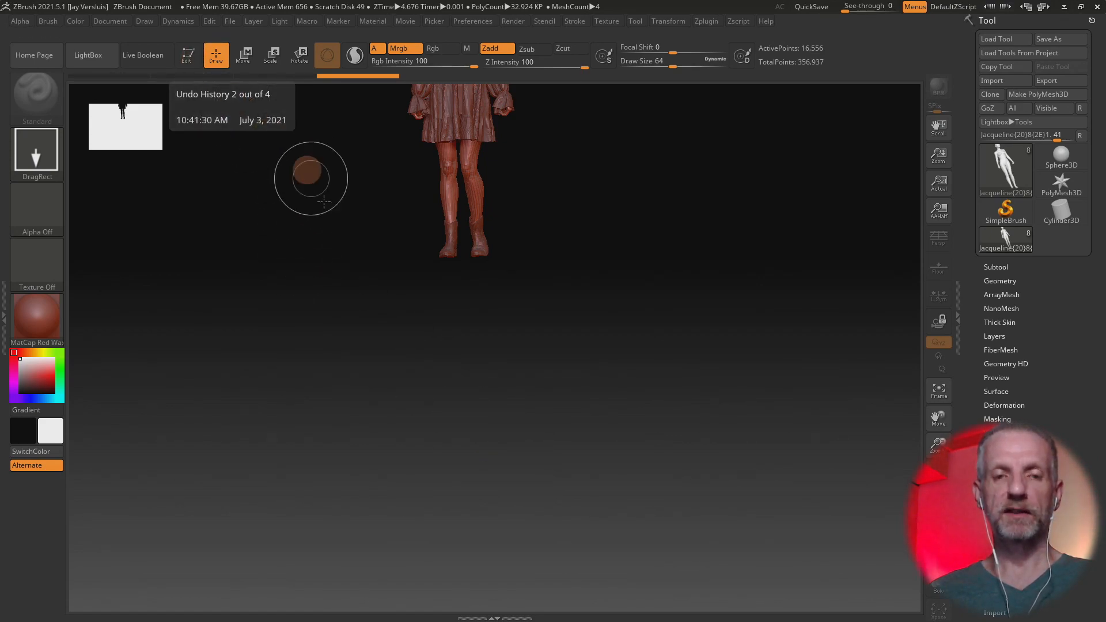
left_click(188, 58)
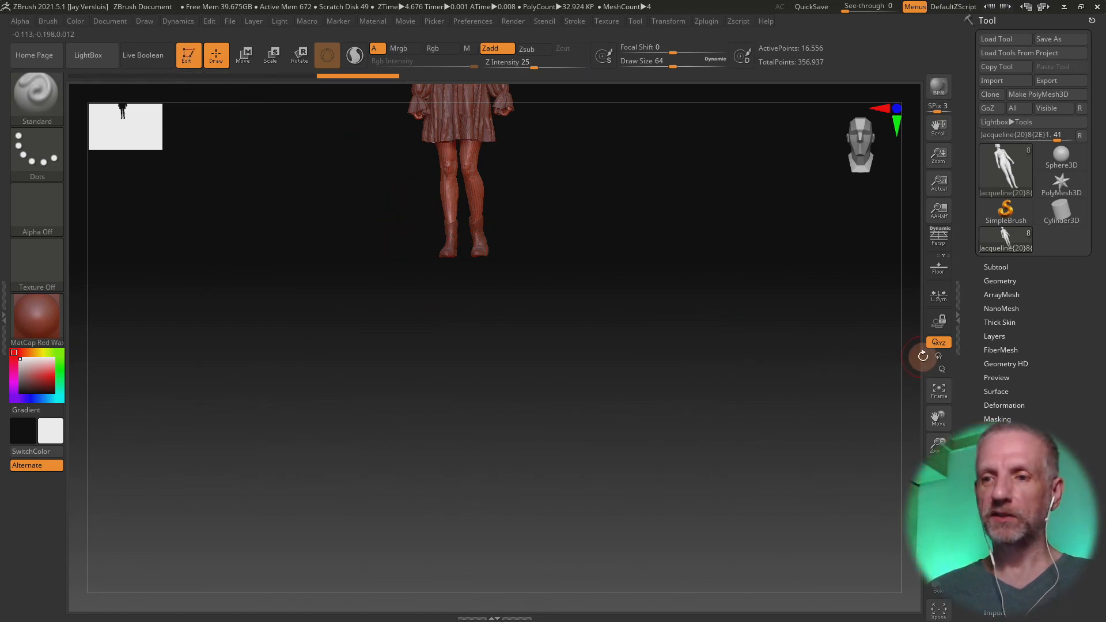
left_click(939, 390)
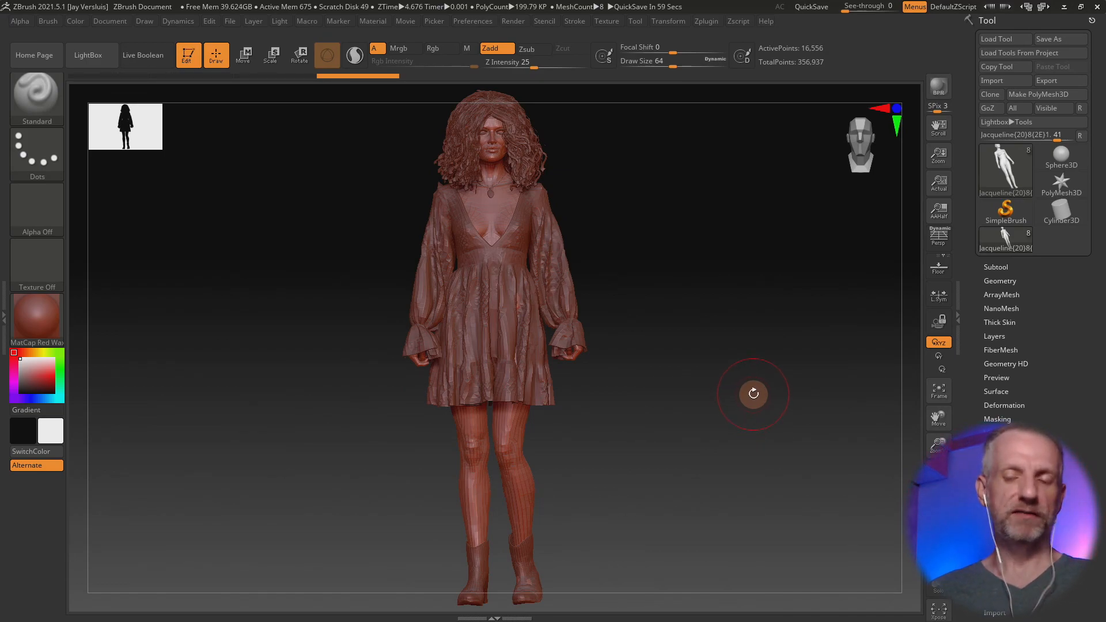
Step: Examine the imported figure from several angles and inspect the dress mesh closely around the skirt hem
mouse_move(753, 395)
left_mouse_down()
mouse_move(674, 405)
mouse_move(767, 398)
mouse_move(668, 407)
mouse_move(756, 400)
left_mouse_up()
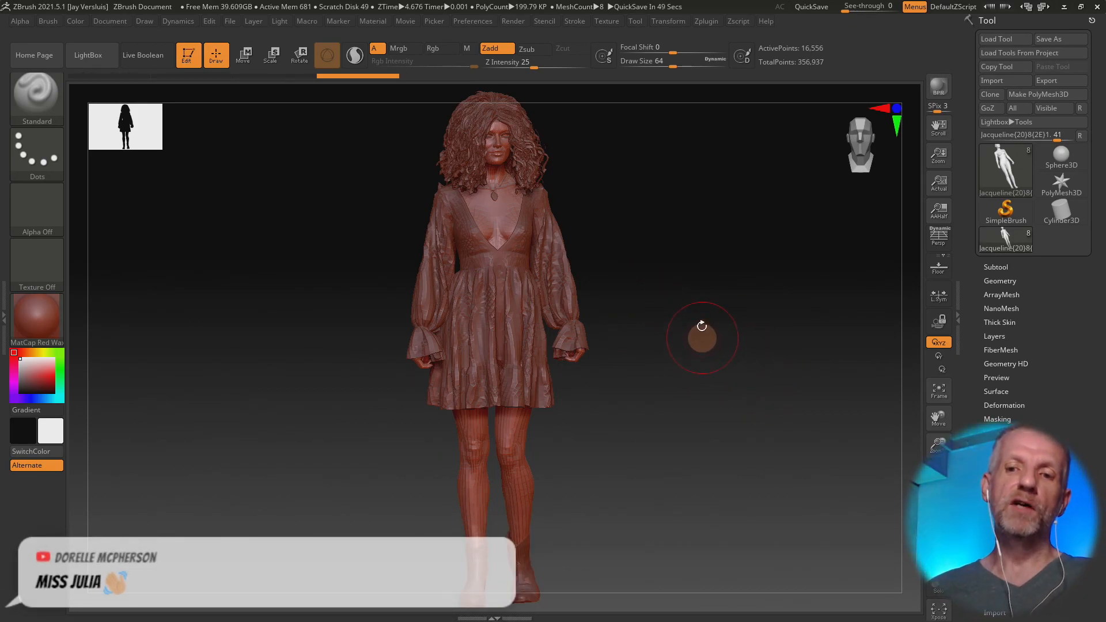
left_click_drag(748, 406, 692, 376)
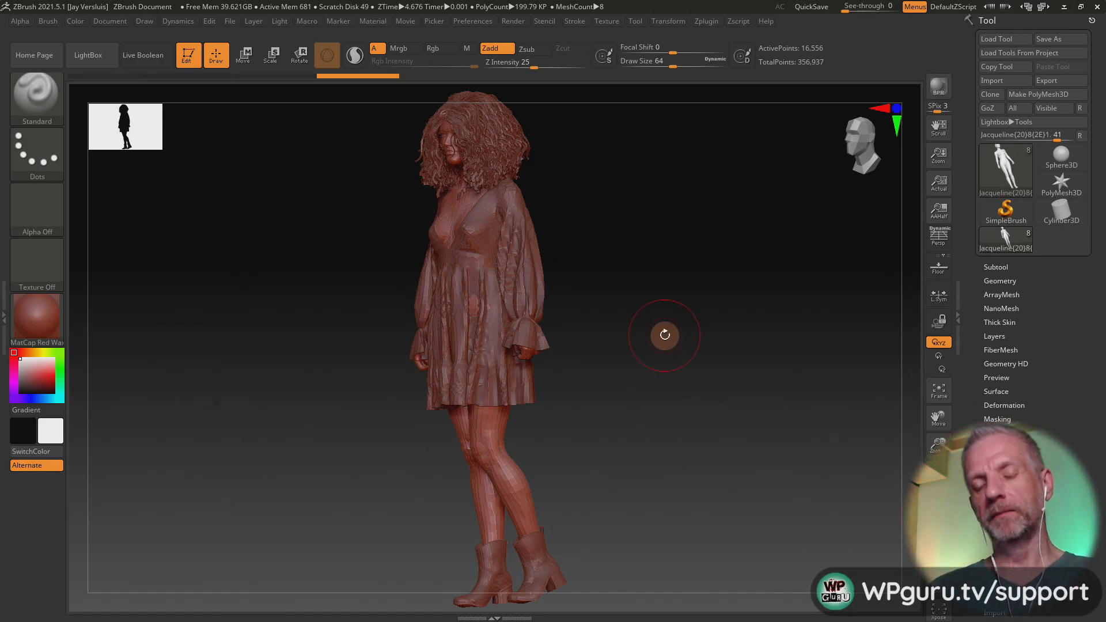
left_click_drag(666, 335, 748, 497)
left_click_drag(736, 259, 758, 599, "alt")
left_click_drag(740, 332, 757, 538, "alt")
left_click_drag(748, 472, 761, 508, "alt")
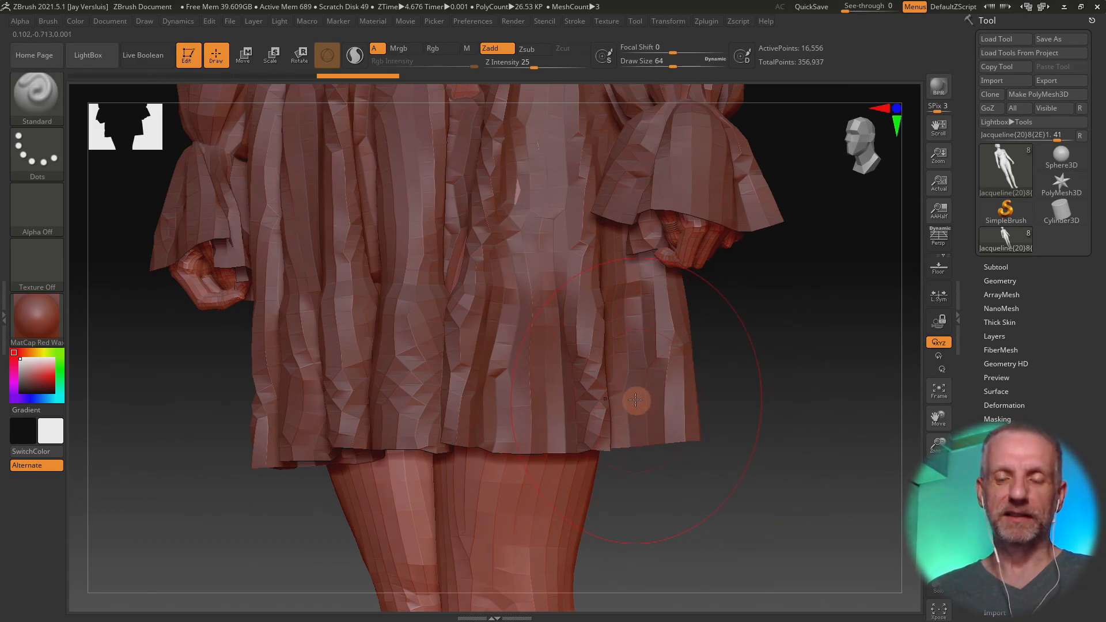
mouse_move(661, 409)
right_mouse_down()
mouse_move(696, 412)
mouse_move(687, 385)
mouse_move(701, 388)
mouse_move(659, 388)
mouse_move(670, 388)
right_mouse_up()
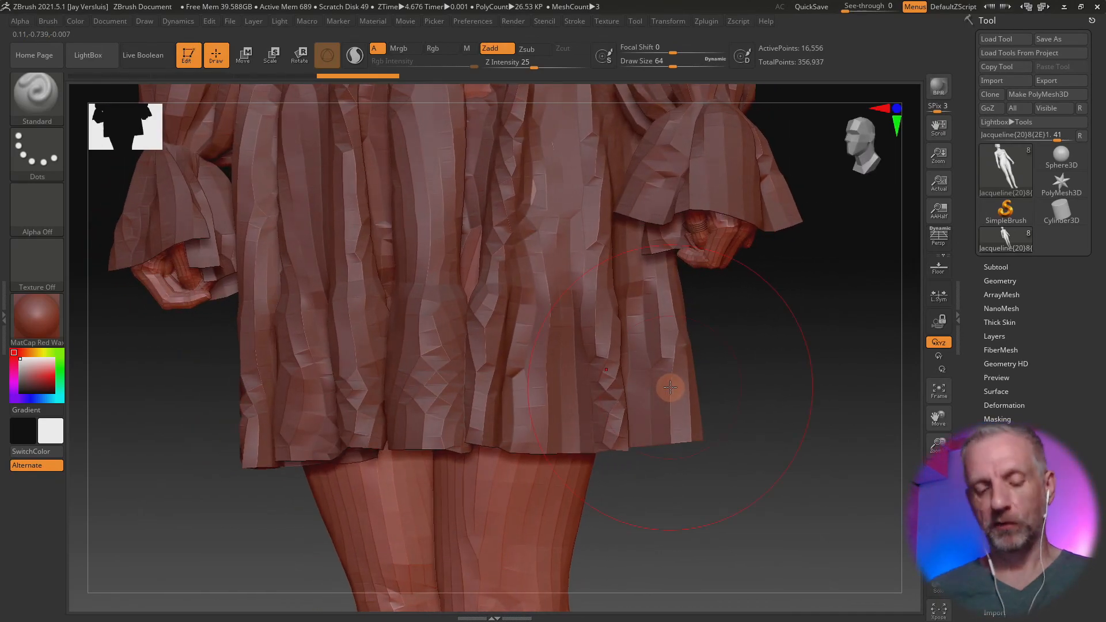
Step: Choose the Standard sculpting brush for working on the dress
key("b")
key("s")
key("t")
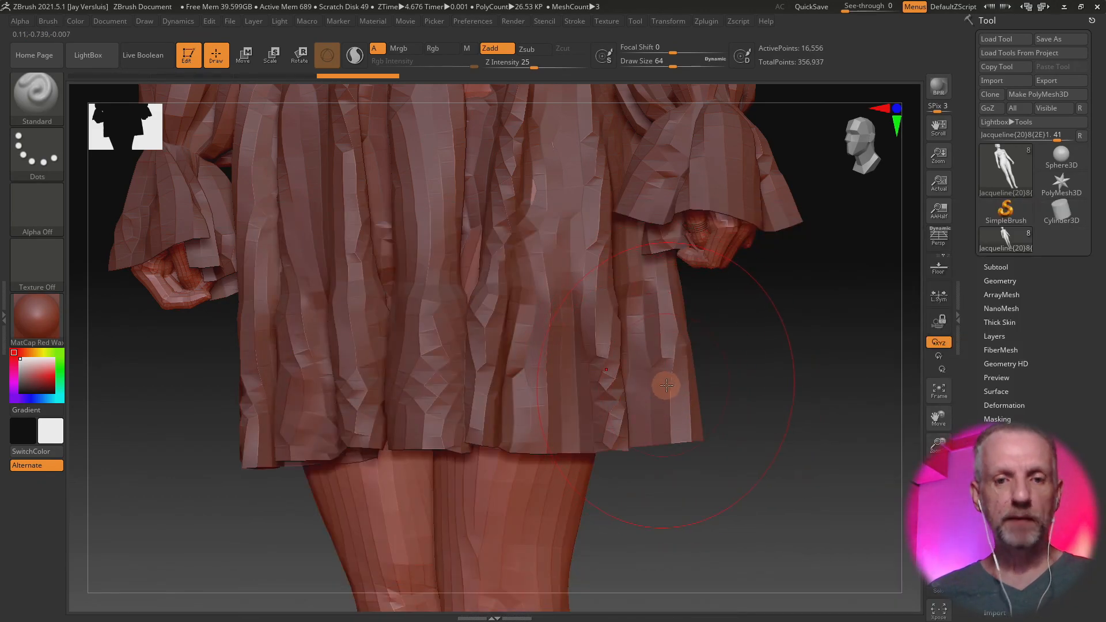
key("b")
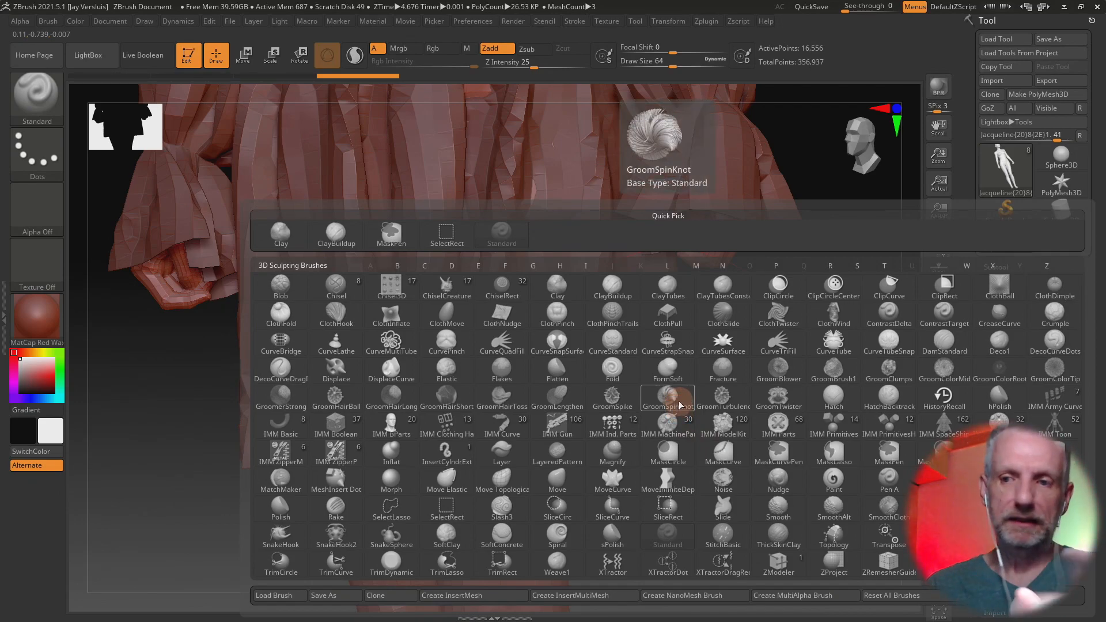
key("s")
key("t")
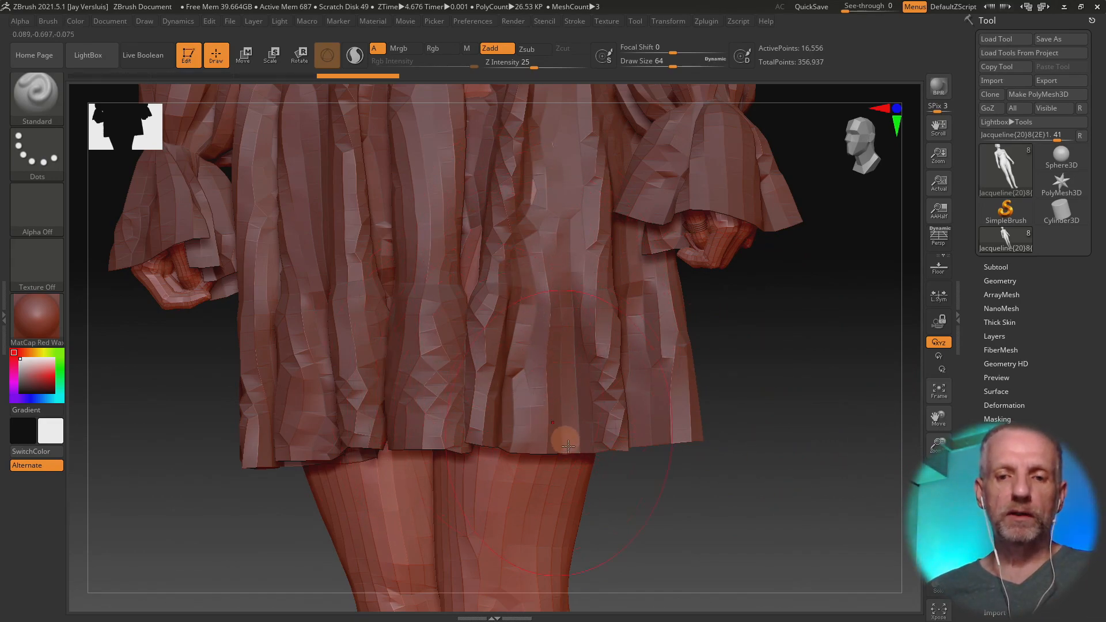
mouse_move(510, 487)
left_mouse_down()
mouse_move(484, 518)
mouse_move(620, 548)
mouse_move(587, 530)
mouse_move(586, 496)
mouse_move(499, 360)
mouse_move(563, 285)
mouse_move(541, 345)
left_mouse_up()
key("ctrl+z")
key("ctrl+z")
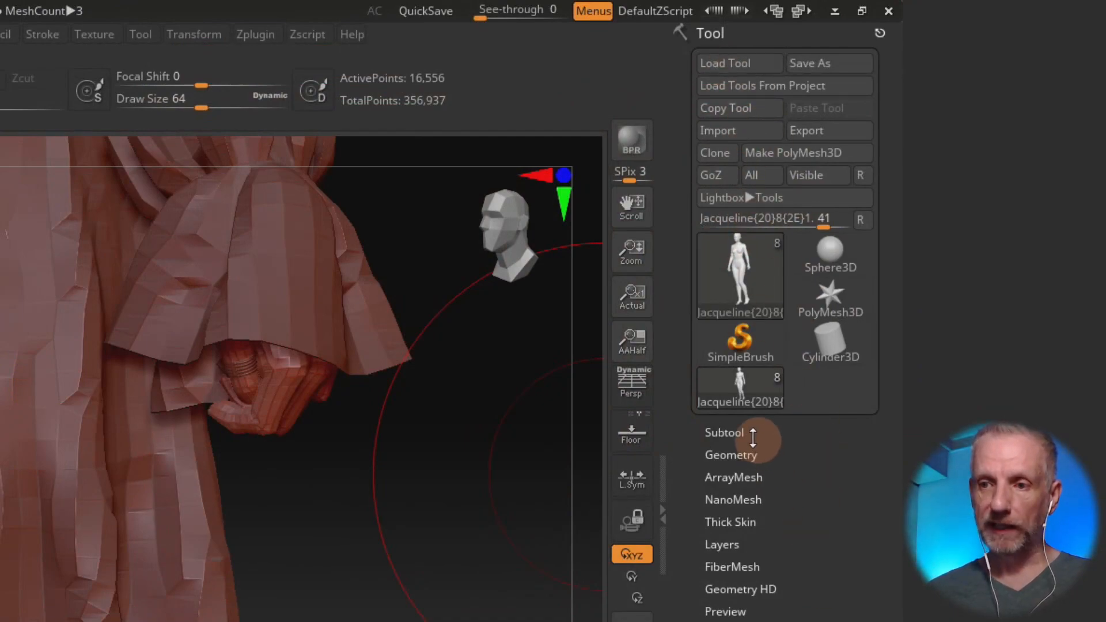
Step: Show the figure's subtool list and make the CB Rye Croft Dress the active subtool
left_click(727, 432)
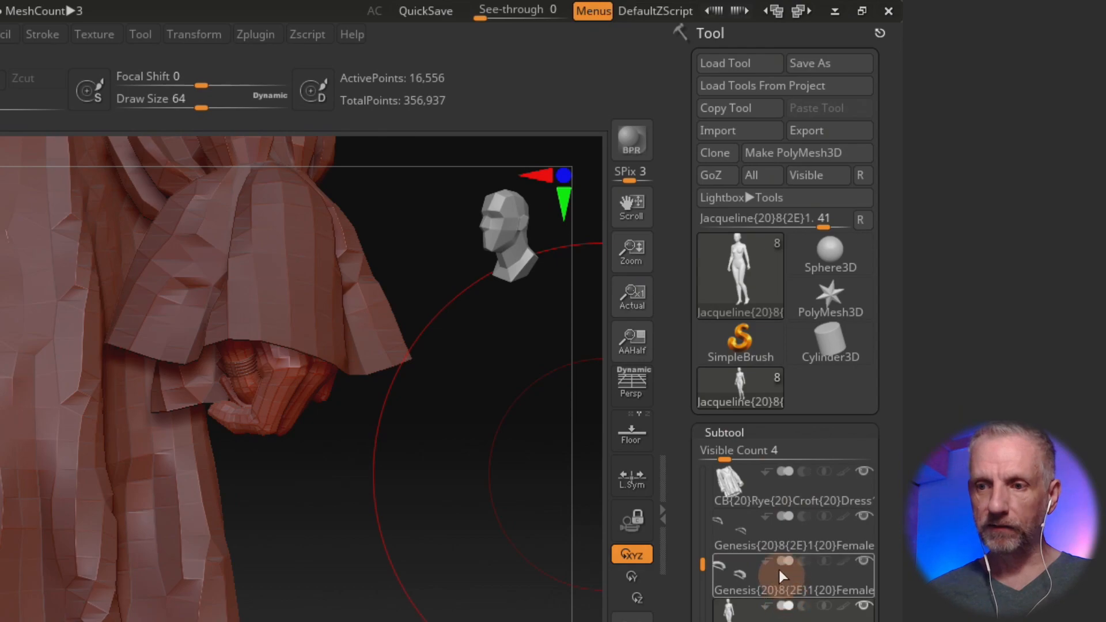
left_click(777, 491)
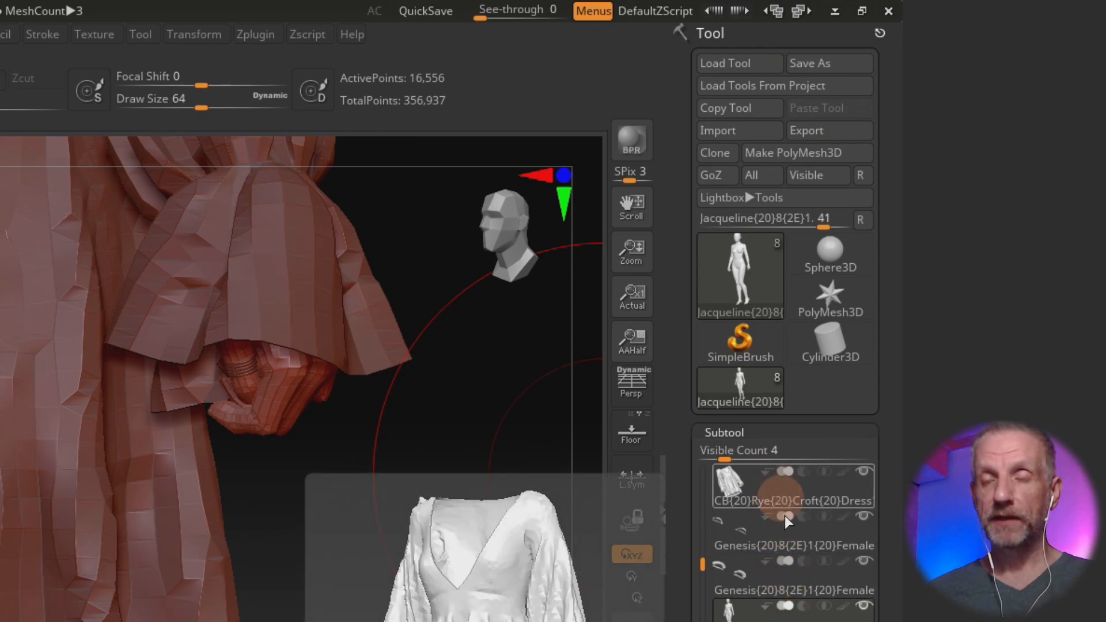
left_click(776, 561)
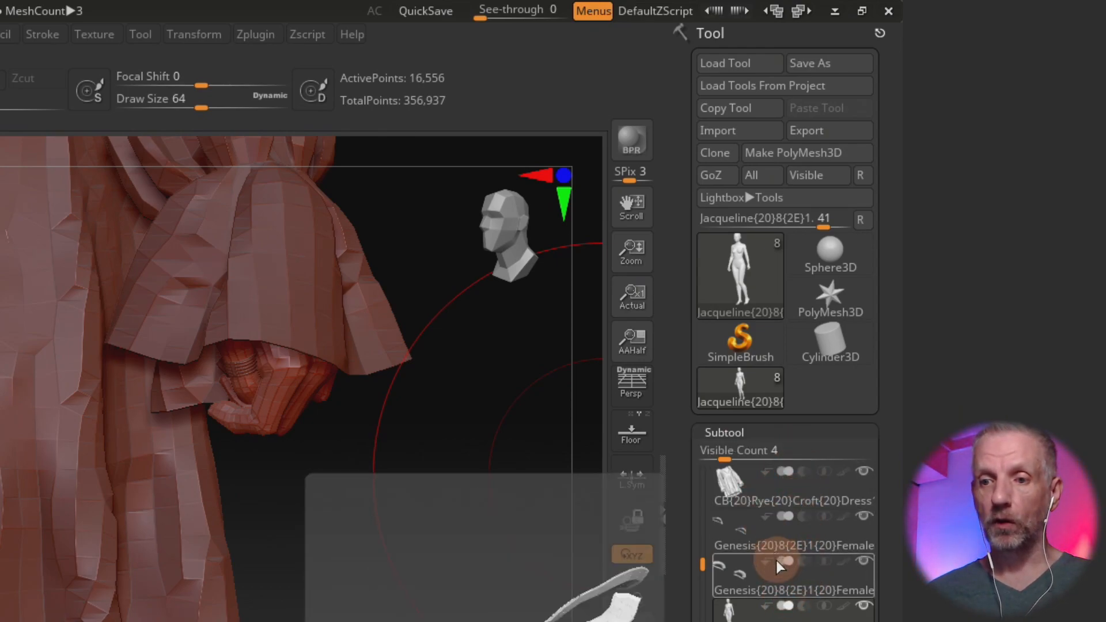
left_click(755, 496)
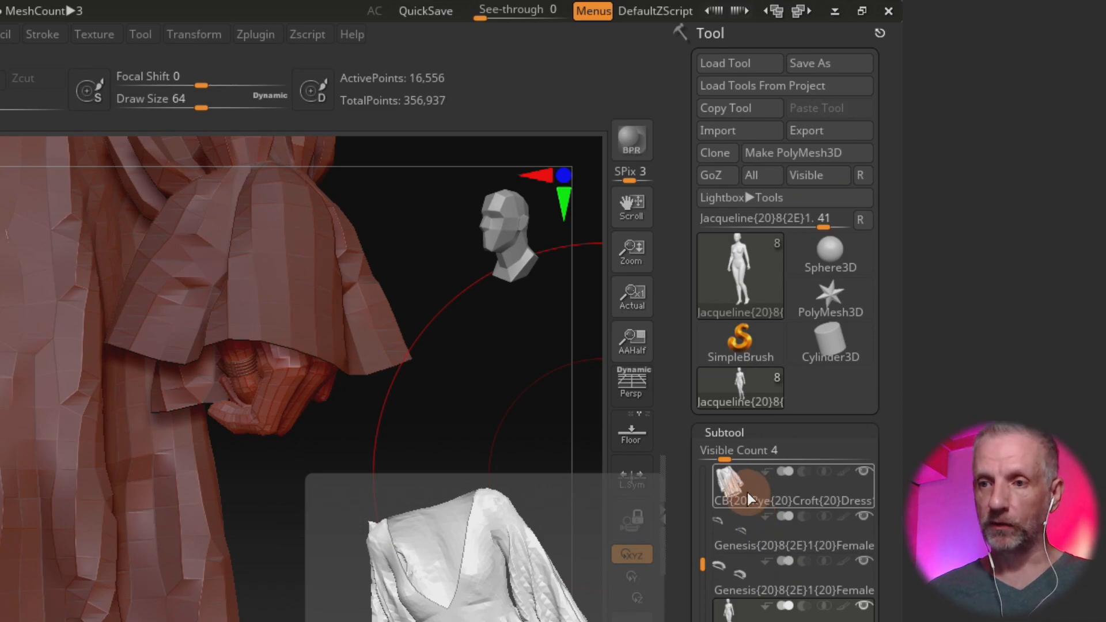
mouse_move(735, 286)
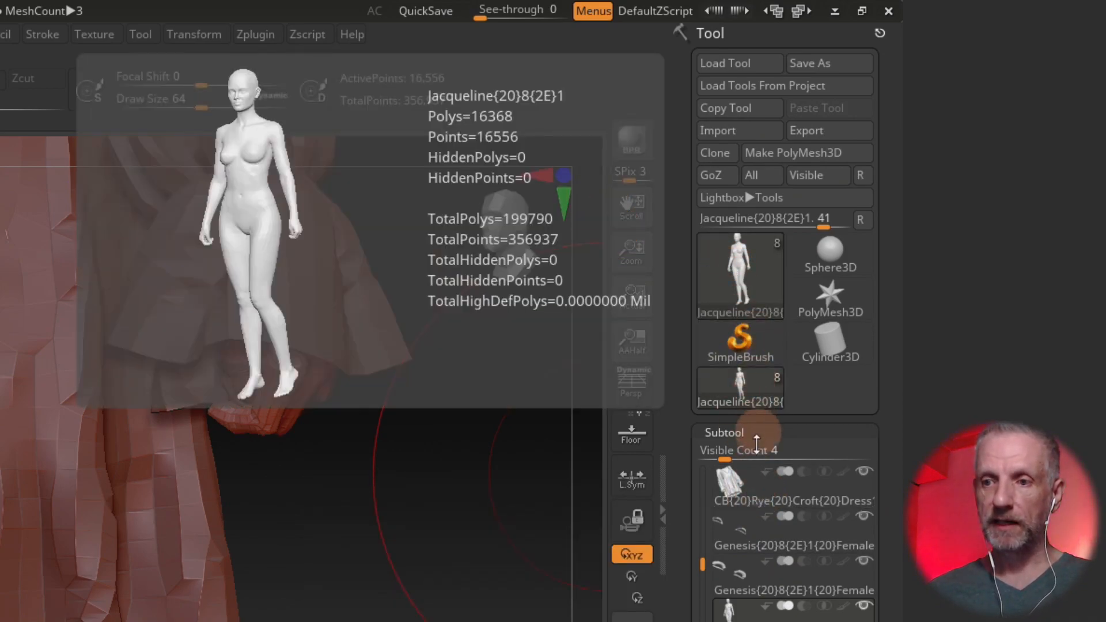
mouse_move(746, 495)
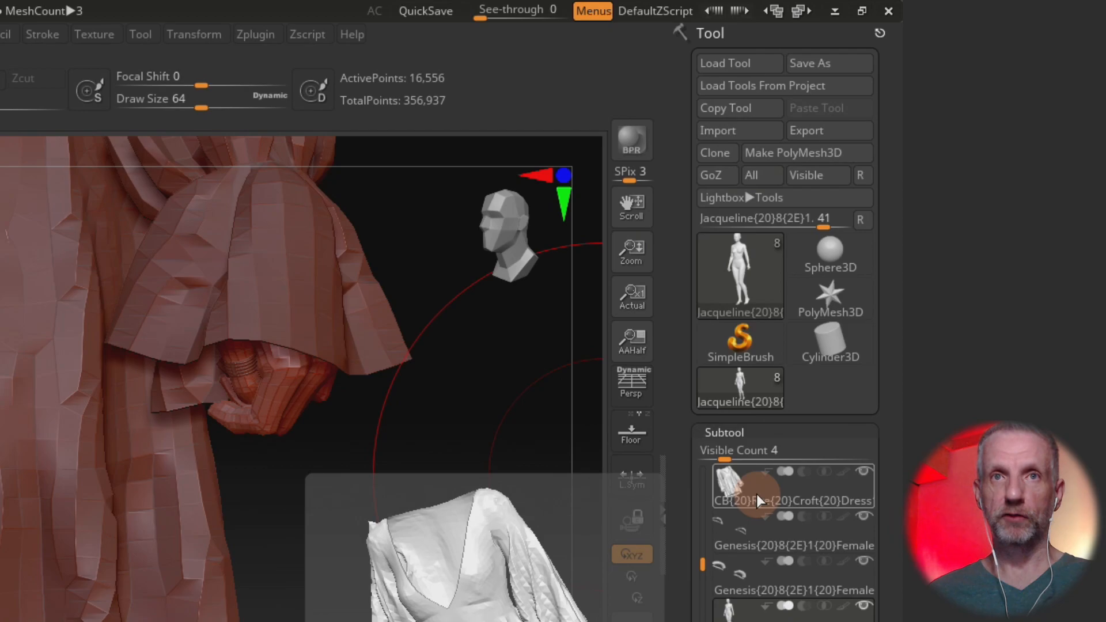
left_click(757, 539)
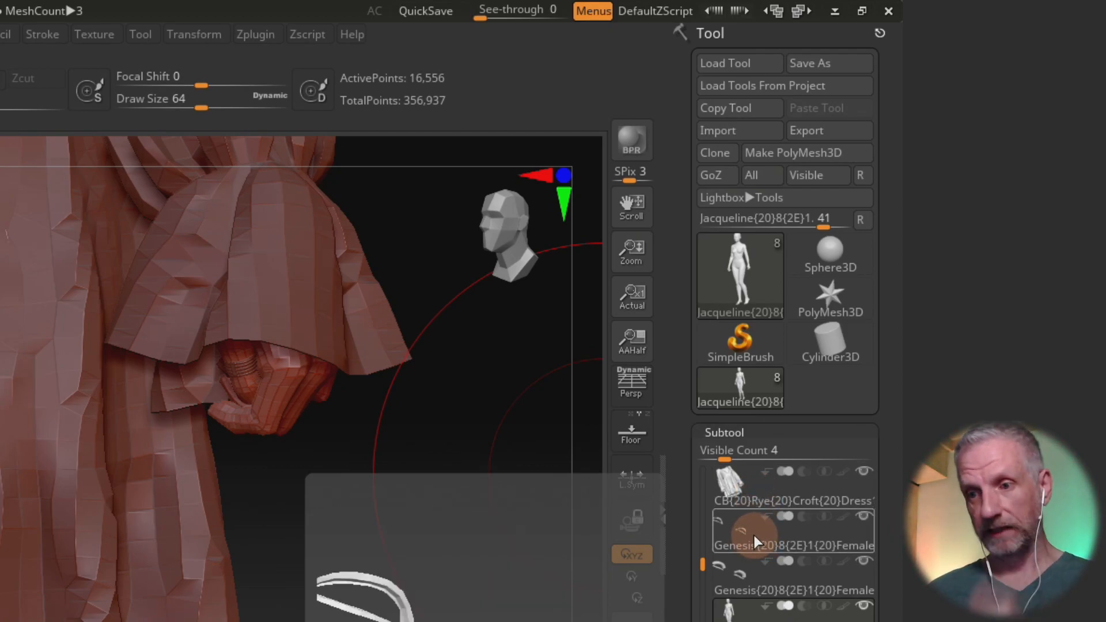
left_click(749, 570)
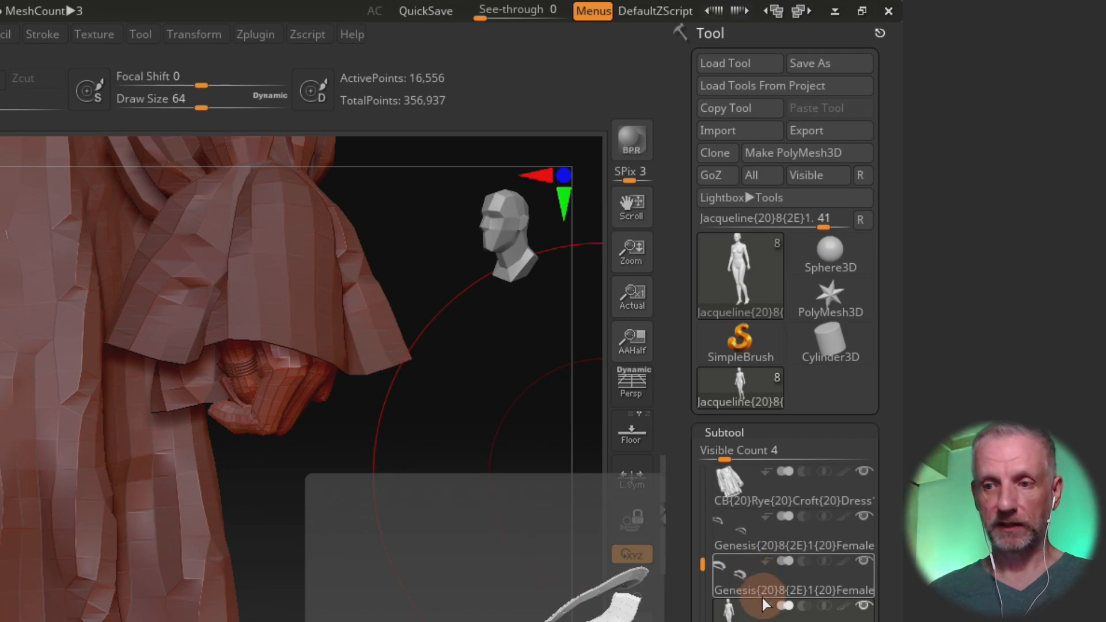
left_click(742, 537)
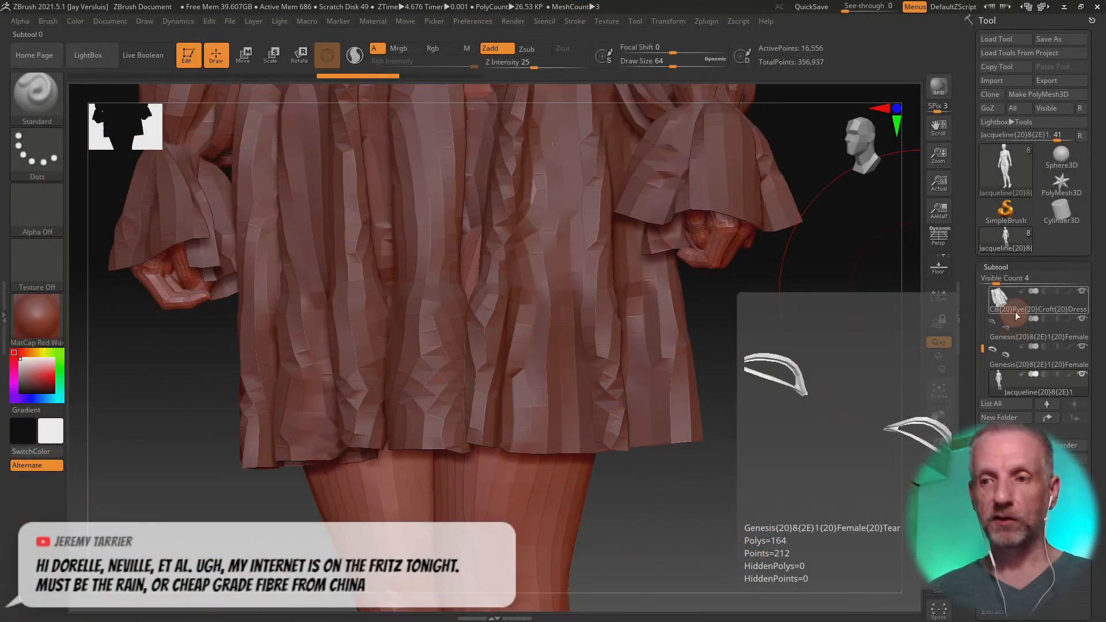
left_click(753, 501)
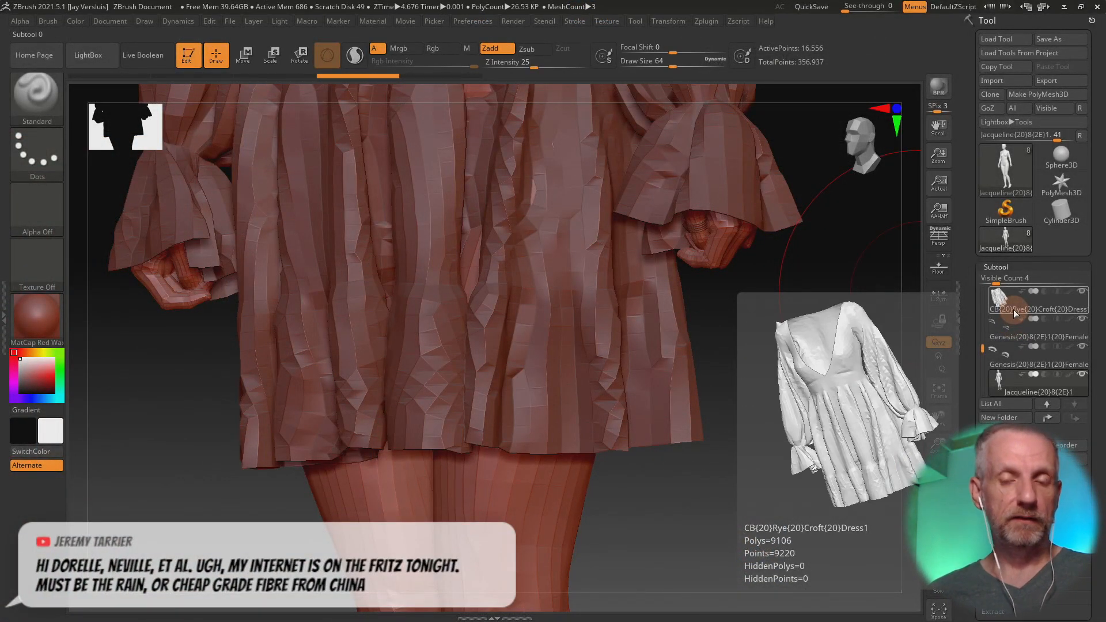
left_click(1011, 307)
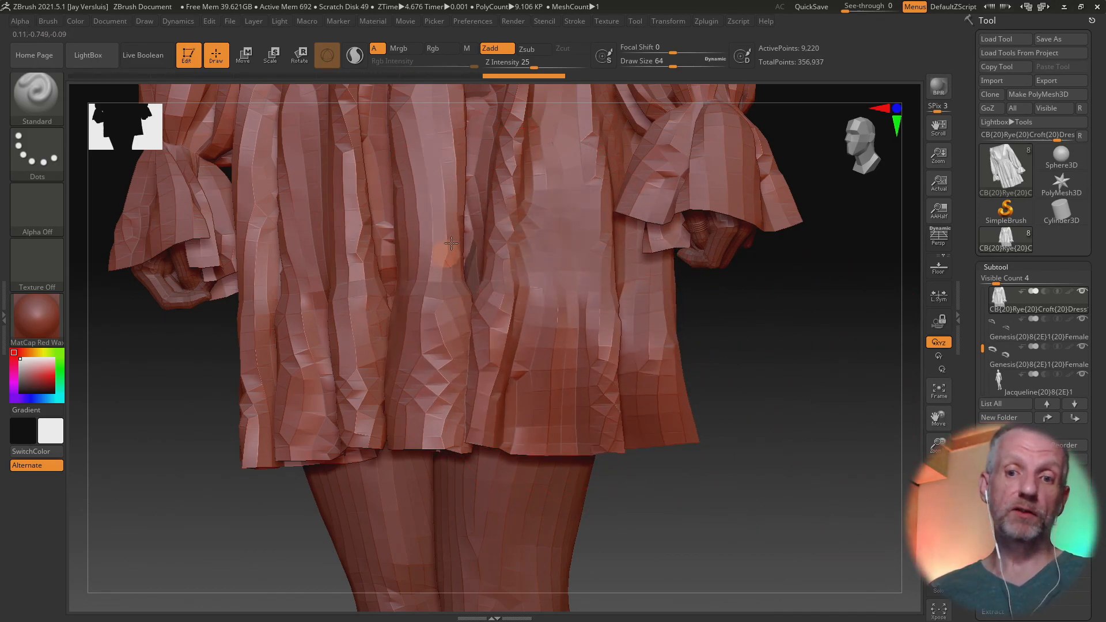
Step: Build up the lower front of the skirt with Standard brush strokes, checking the shape from different angles
left_click_drag(679, 476, 656, 412)
mouse_move(568, 392)
left_mouse_down()
mouse_move(679, 448)
mouse_move(556, 313)
mouse_move(567, 173)
left_mouse_up()
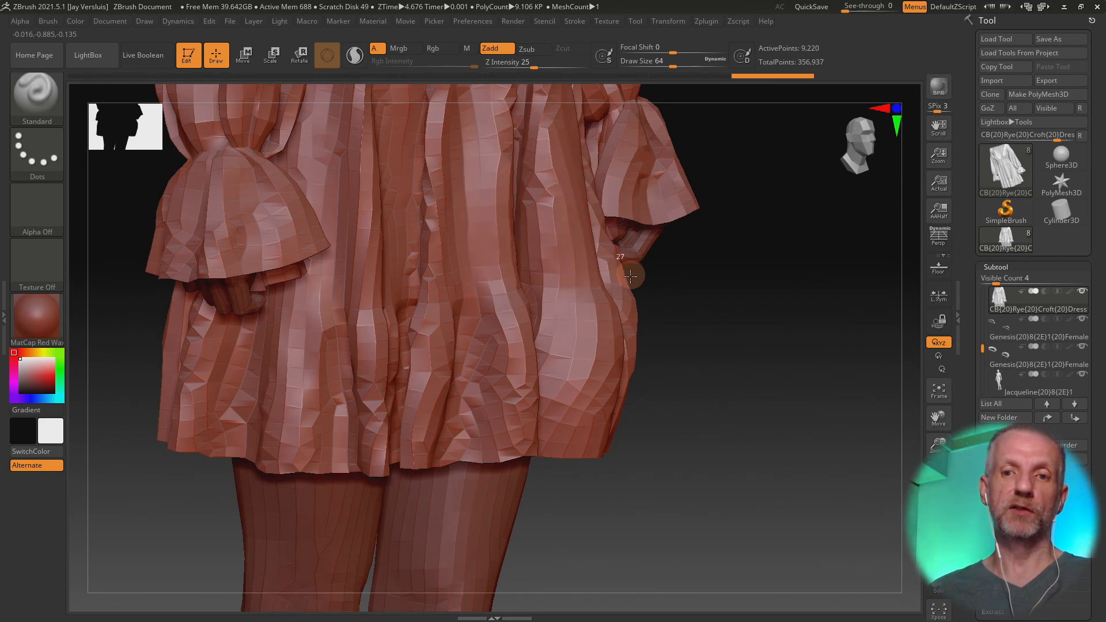
mouse_move(647, 348)
left_mouse_down()
mouse_move(685, 403)
mouse_move(630, 388)
left_mouse_up()
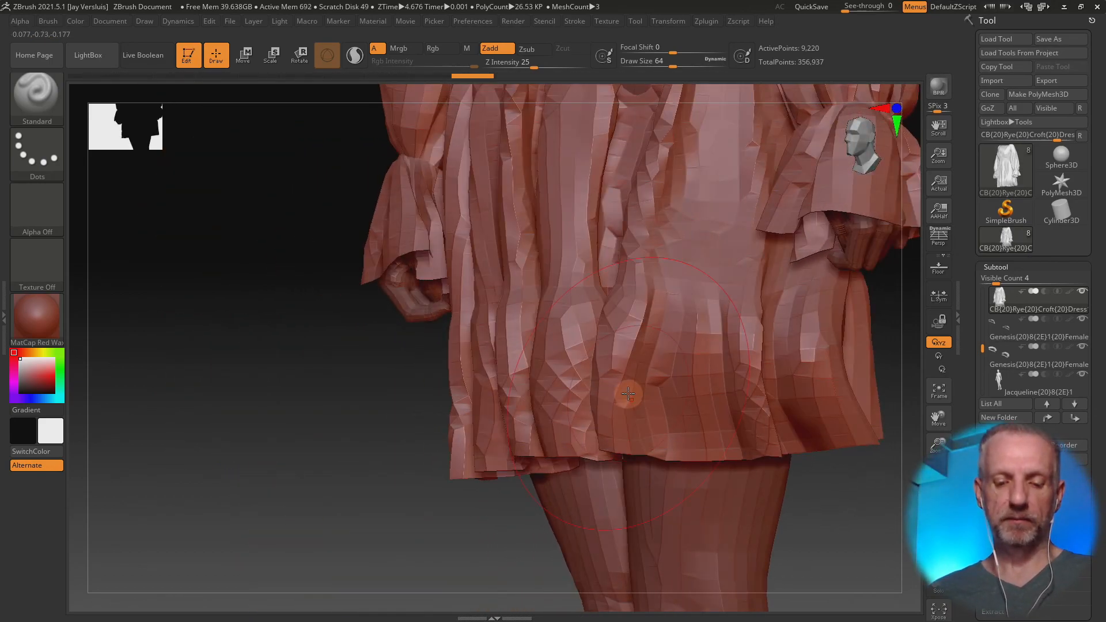
Step: Choose the Inflat brush and puff out the folds around the lower part of the skirt
key("b")
key("i")
key("n")
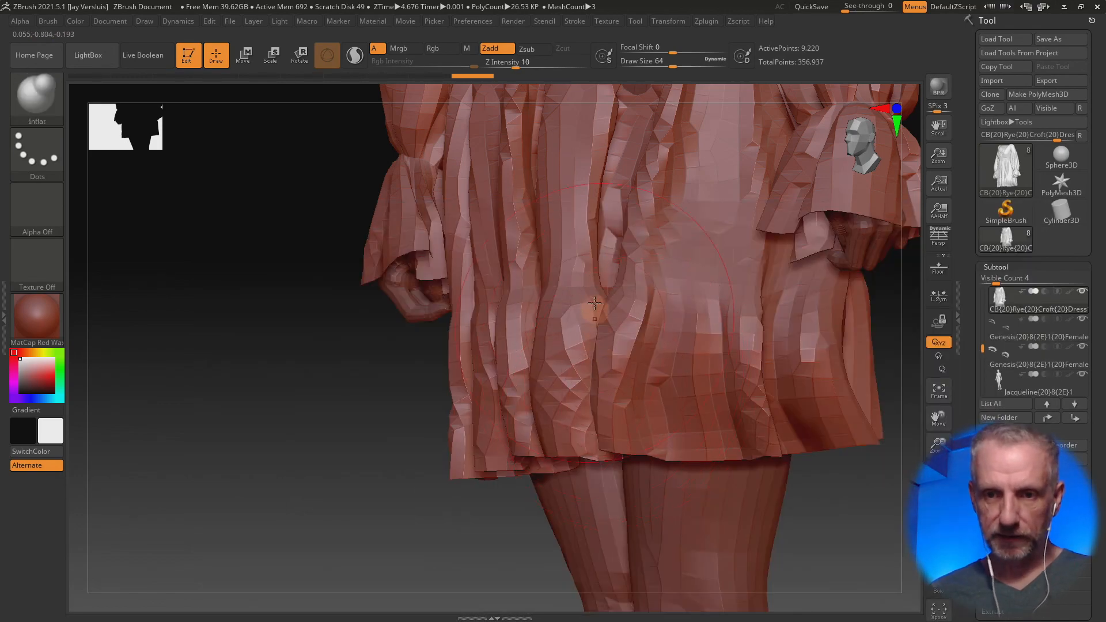
mouse_move(557, 298)
left_mouse_down()
mouse_move(548, 240)
mouse_move(513, 225)
mouse_move(470, 371)
left_mouse_up()
right_click_drag(471, 371, 538, 377)
left_click_drag(538, 378, 487, 375)
right_click_drag(460, 370, 502, 380)
left_click_drag(419, 384, 452, 405)
left_click_drag(424, 364, 420, 373)
right_click_drag(420, 372, 654, 399)
left_click_drag(513, 367, 427, 316)
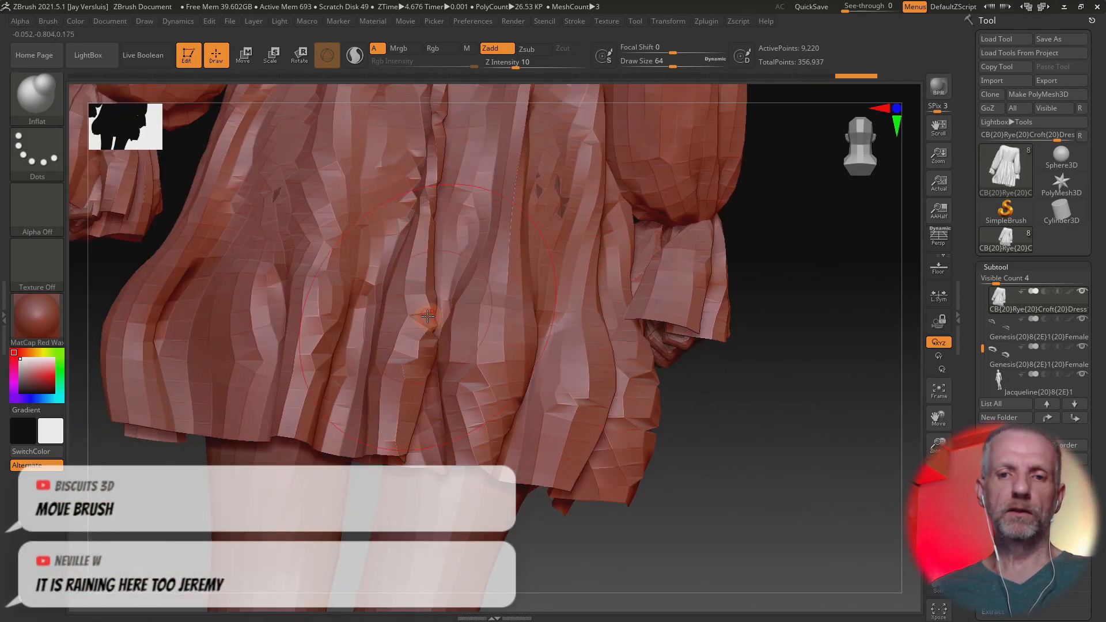
Step: Continue inflating the folds on the other side of the skirt and bring the whole figure into view
mouse_move(517, 199)
left_mouse_down()
mouse_move(538, 192)
mouse_move(481, 185)
mouse_move(395, 209)
mouse_move(248, 292)
mouse_move(231, 344)
mouse_move(200, 369)
left_mouse_up()
mouse_move(333, 367)
left_mouse_down()
mouse_move(356, 346)
mouse_move(361, 370)
left_mouse_up()
left_click_drag(439, 305, 534, 309)
mouse_move(590, 351)
right_mouse_down()
mouse_move(547, 357)
mouse_move(492, 341)
mouse_move(501, 385)
mouse_move(464, 264)
mouse_move(452, 80)
right_mouse_up()
right_click_drag(748, 353, 596, 386)
mouse_move(579, 394)
left_mouse_down()
mouse_move(625, 420)
mouse_move(647, 410)
mouse_move(642, 396)
left_mouse_up()
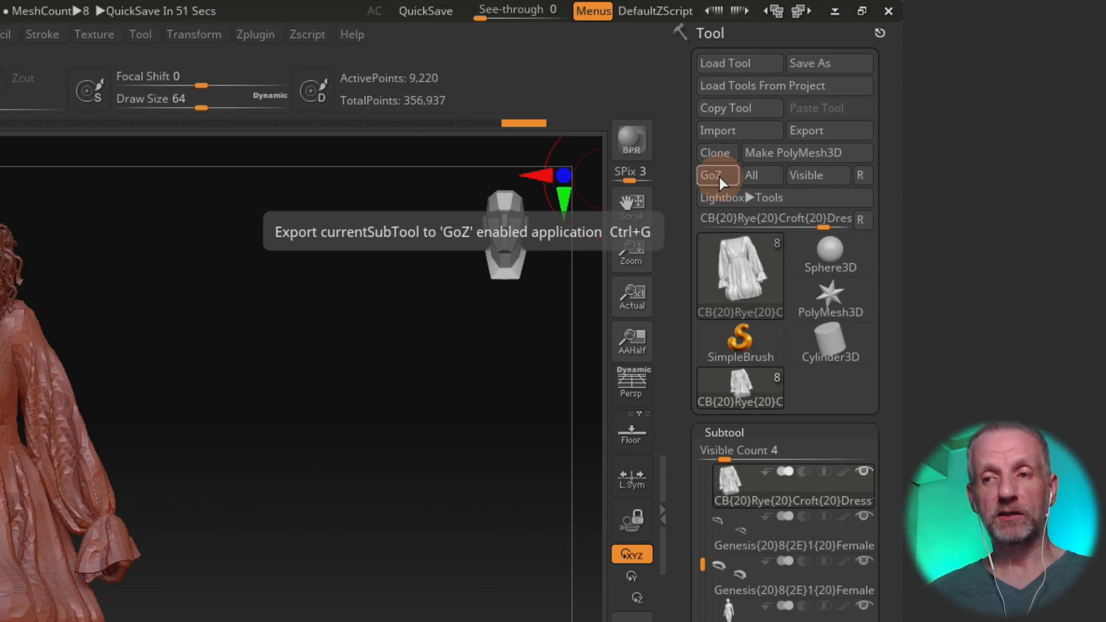
Step: Send the dress back to DAZ Studio through GoZ and create a morph named Skirt Test under Morphs/ZBrush
left_click(720, 177)
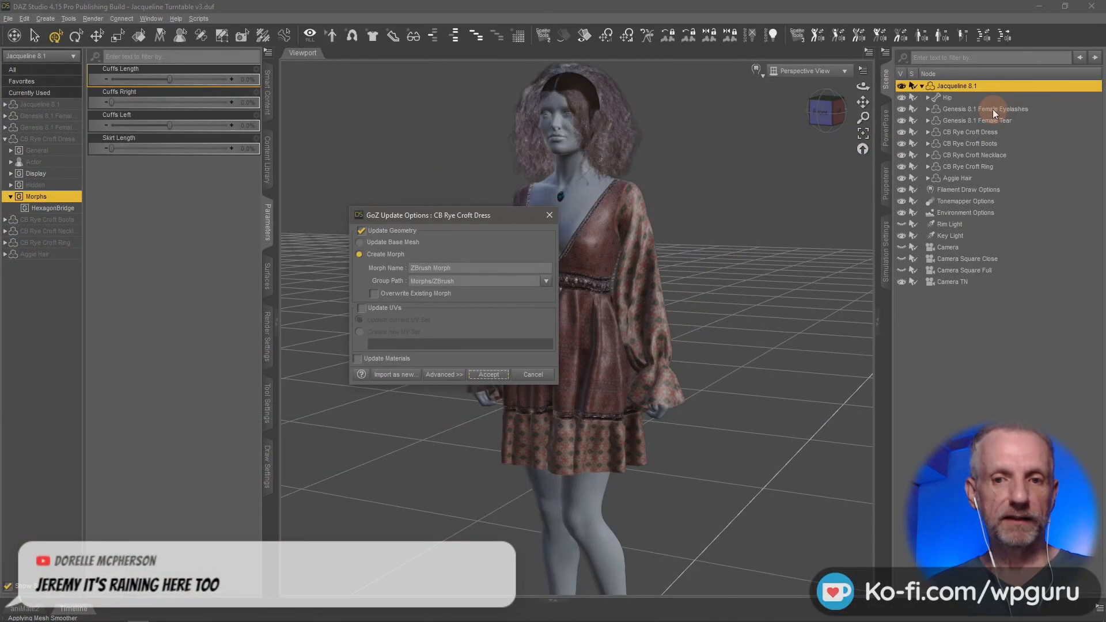
left_click_drag(475, 215, 416, 134)
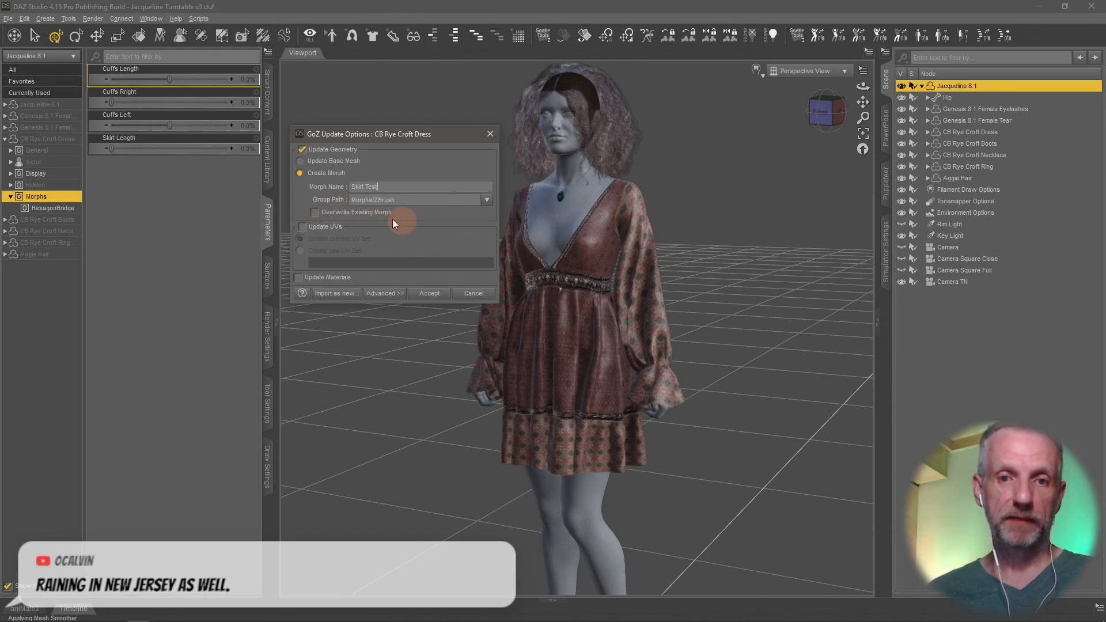
left_click(337, 213)
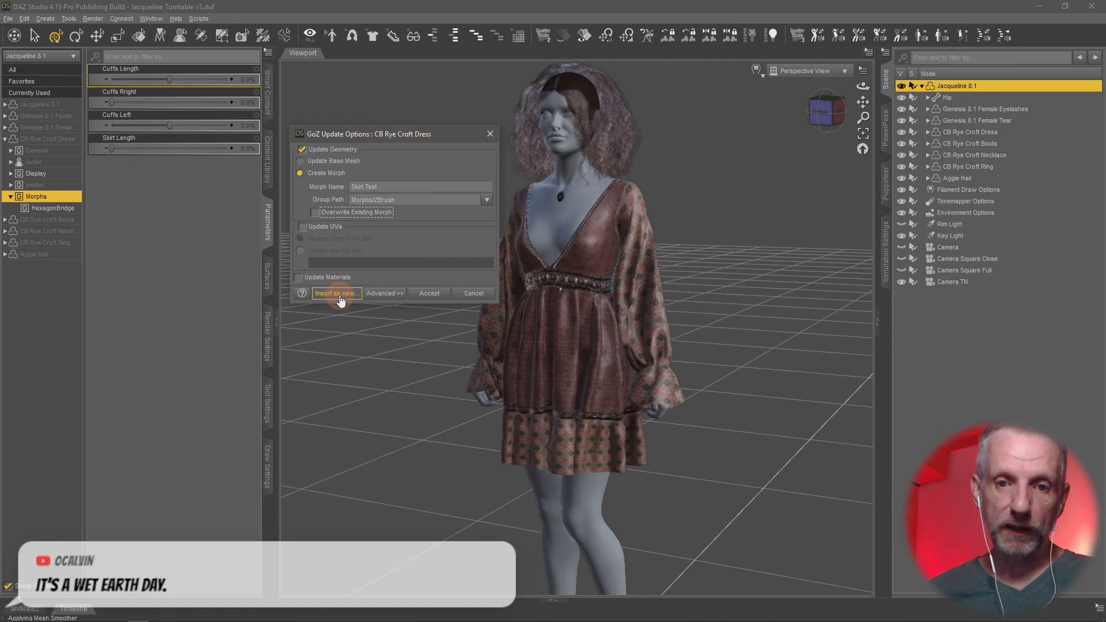
left_click(438, 295)
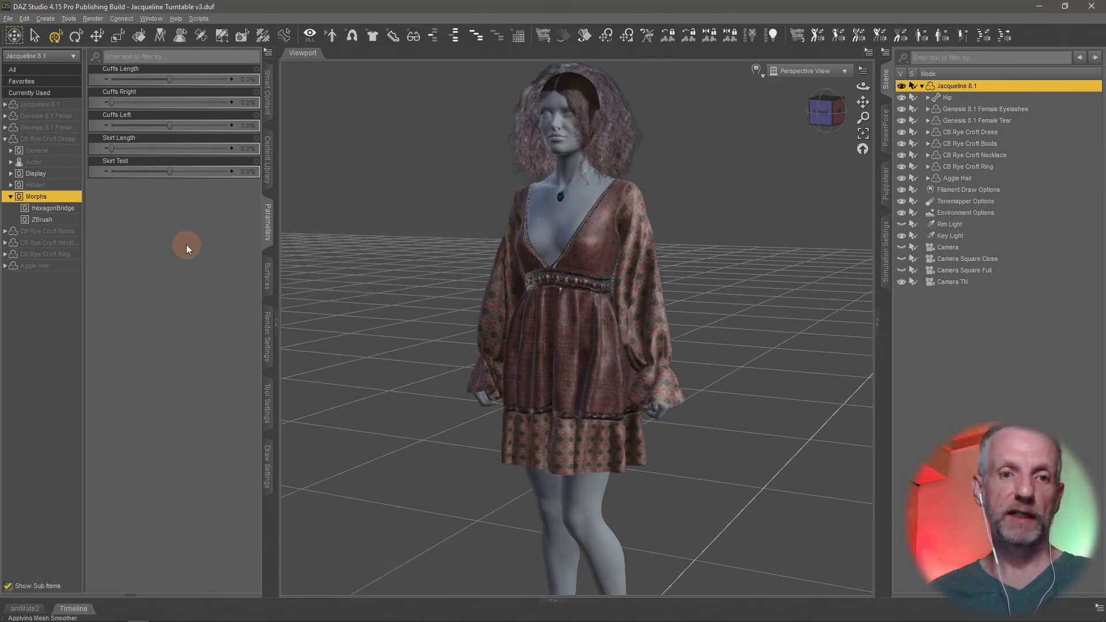
Step: Try the Skirt Test morph on the dress at 100% and set the morph's minimum limit to 0
left_click_drag(168, 172, 254, 174)
middle_click_drag(446, 350, 460, 355)
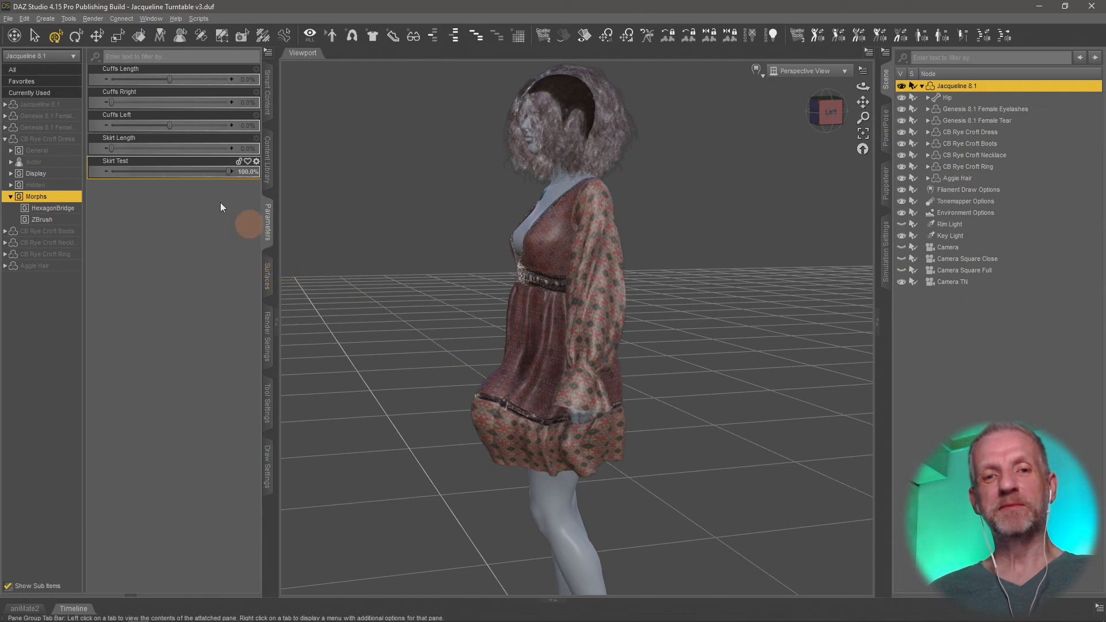
mouse_move(227, 172)
left_mouse_down()
mouse_move(144, 172)
mouse_move(264, 188)
mouse_move(116, 198)
mouse_move(234, 167)
left_mouse_up()
left_click(256, 162)
left_click(268, 169)
left_click_drag(313, 183, 213, 193)
type("0")
key("Return")
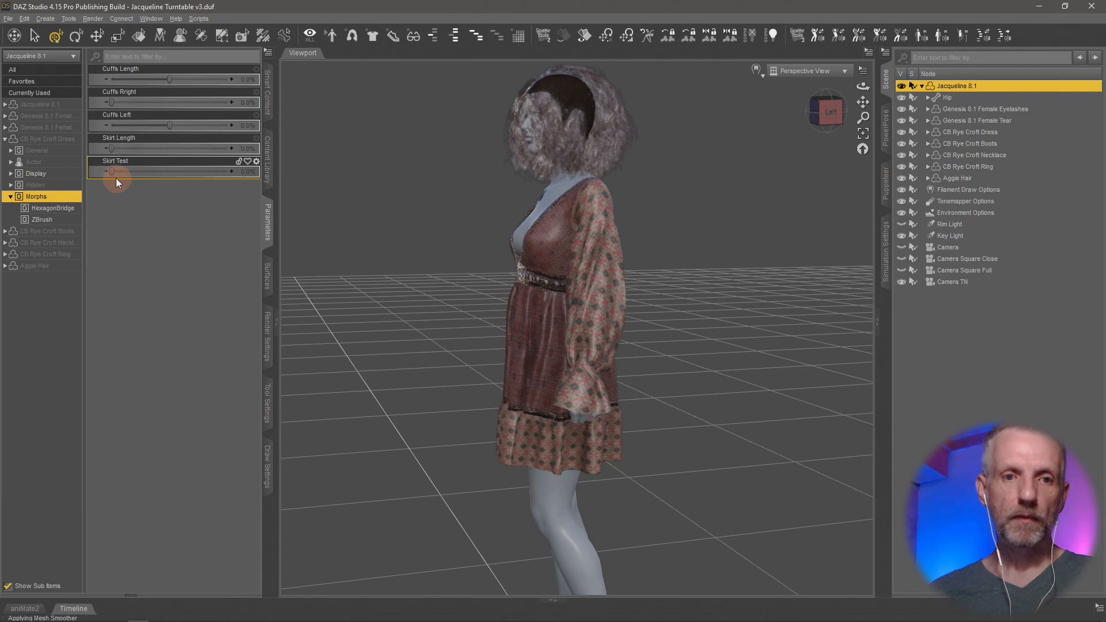
Step: Set the Skirt Test morph to 100% and examine the dress and figure from several angles and up close
left_click_drag(112, 172, 270, 177)
middle_click_drag(478, 391, 475, 397)
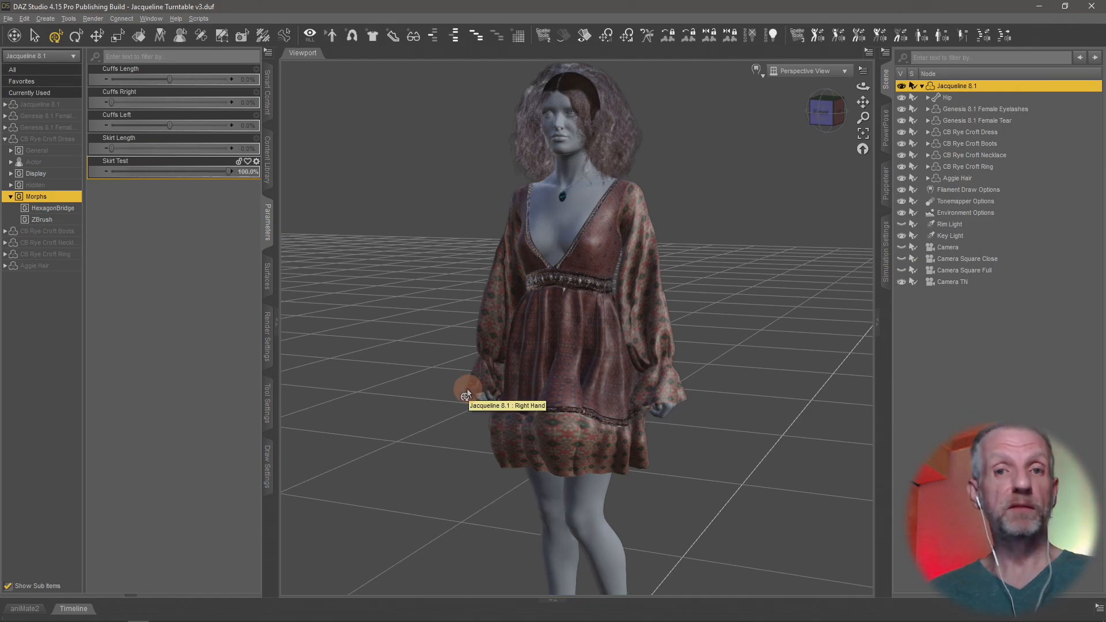
mouse_move(494, 420)
middle_mouse_down()
mouse_move(486, 439)
mouse_move(501, 422)
middle_mouse_up()
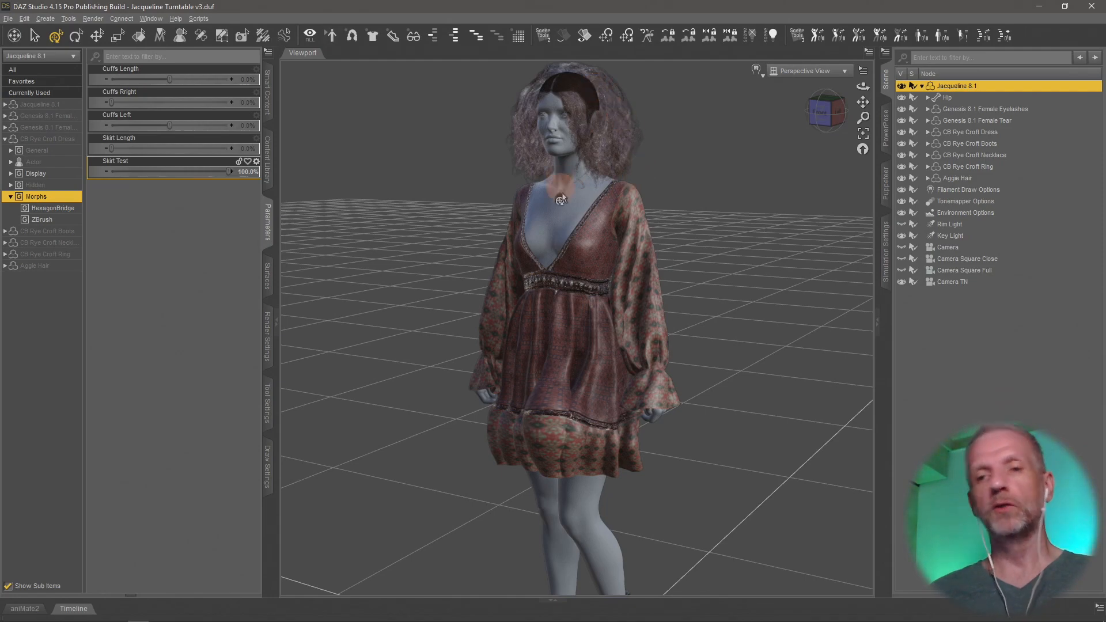
scroll(563, 195, "up", 8)
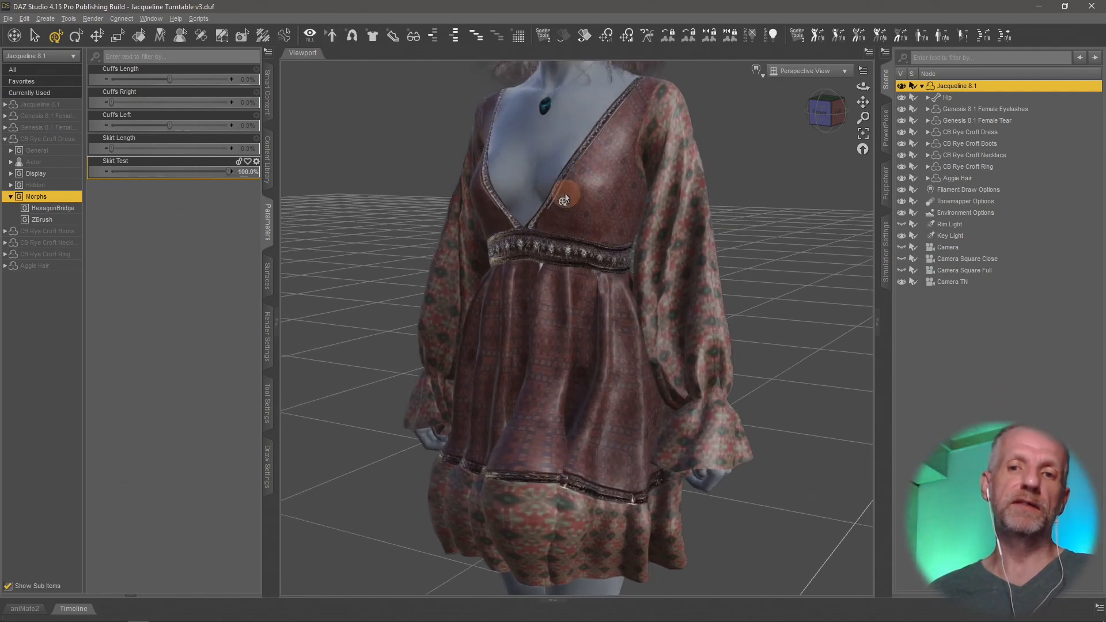
middle_click_drag(552, 165, 550, 170)
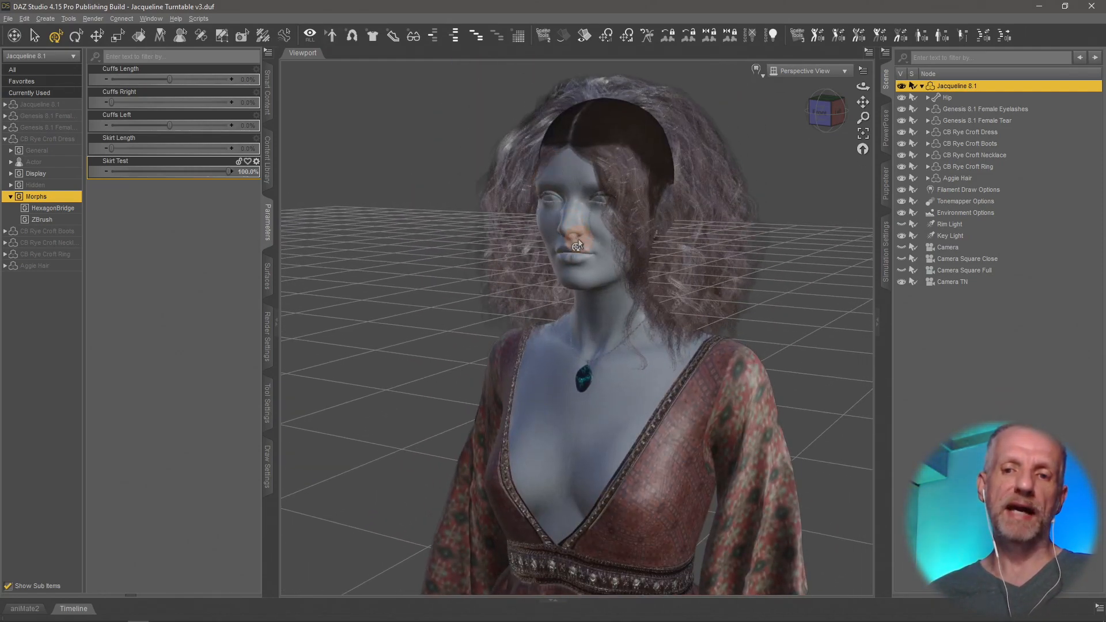
scroll(578, 238, "up", 2)
middle_click_drag(631, 323, 529, 387)
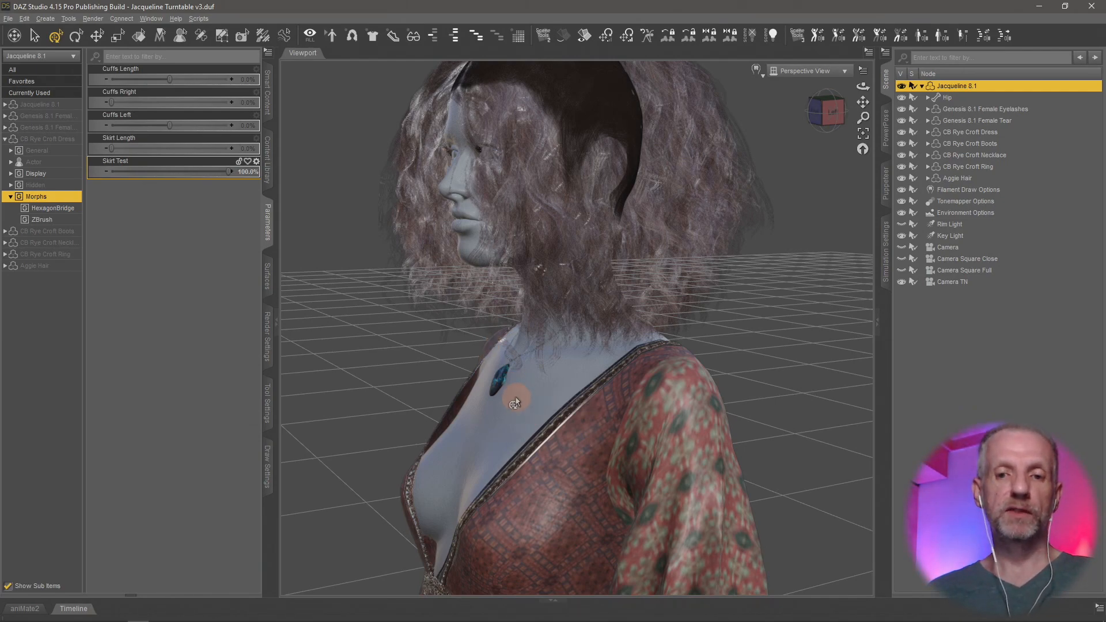
Step: Switch back to ZBrush and make the Jacqueline 8.1 body the active subtool by picking it on the figure
key("alt+Tab")
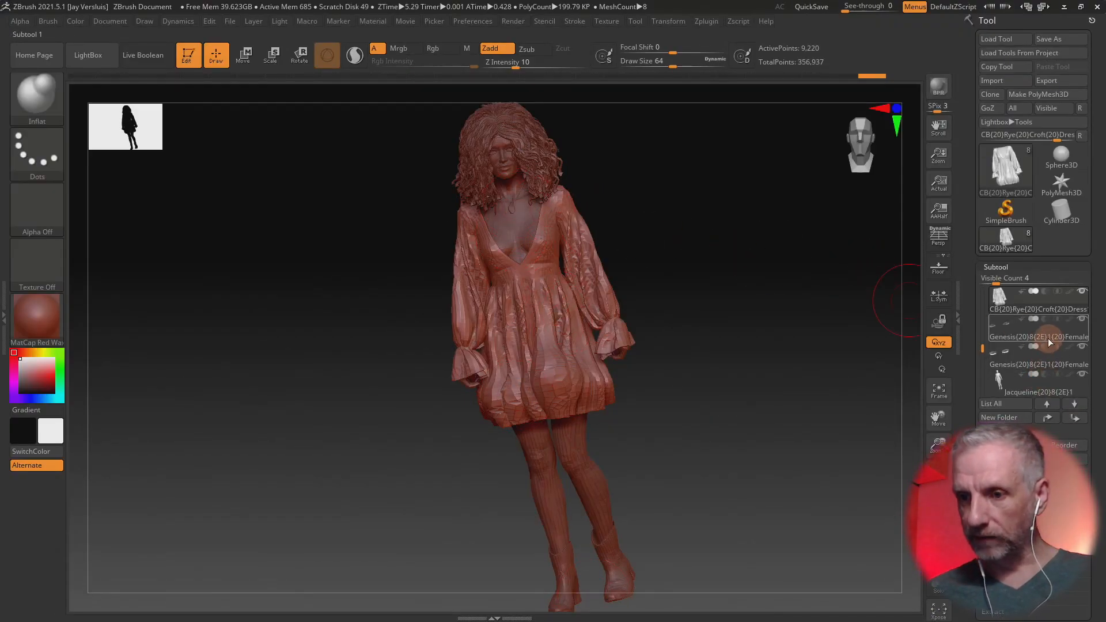
mouse_move(1042, 319)
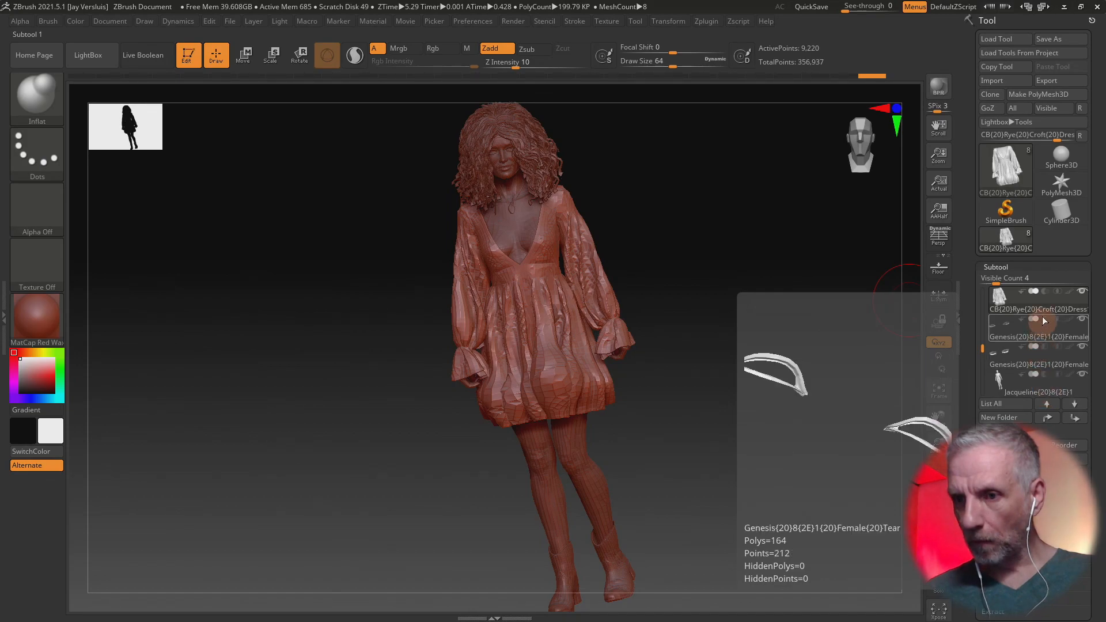
mouse_move(1035, 385)
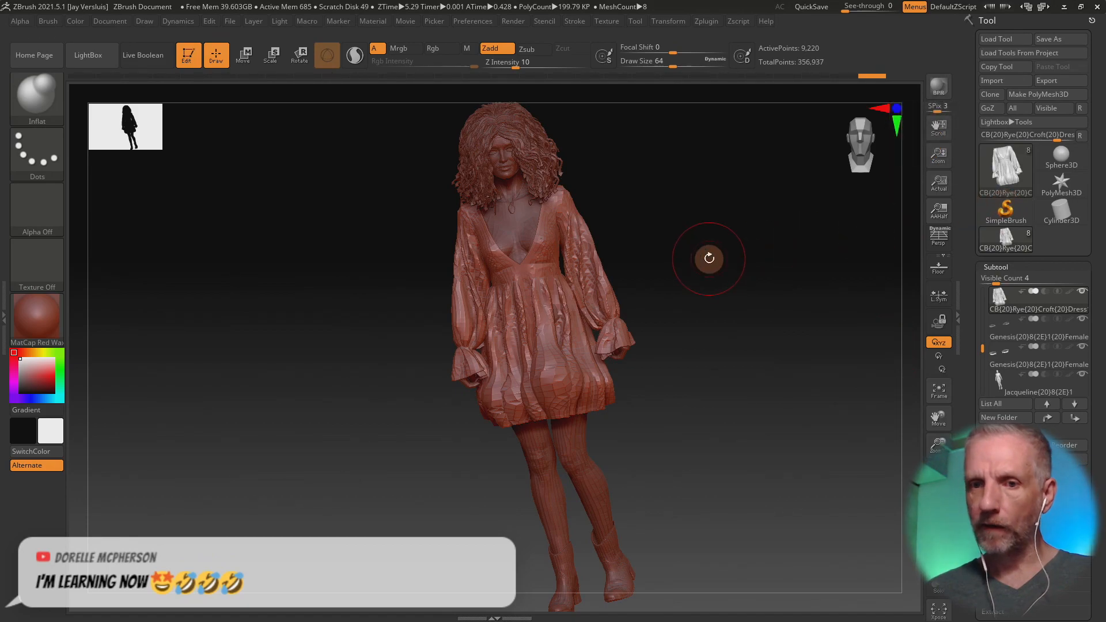
left_click(512, 222, "alt")
key("space")
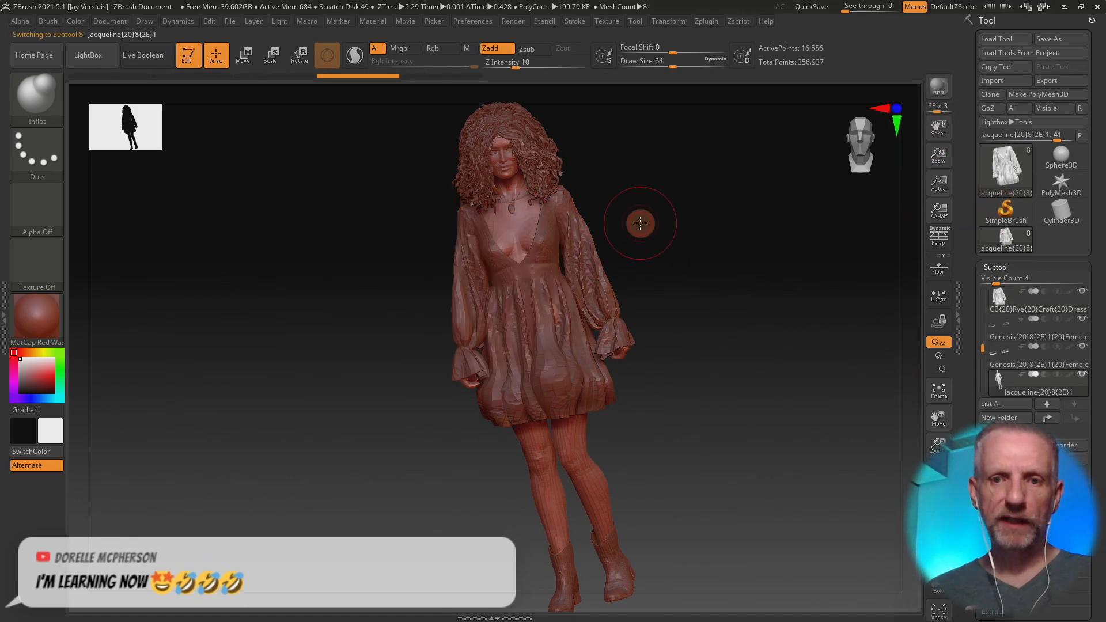
Step: Make the CB Rye Croft Necklace the active subtool by picking the pendant on the figure's chest
right_click_drag(530, 185, 553, 443, "alt")
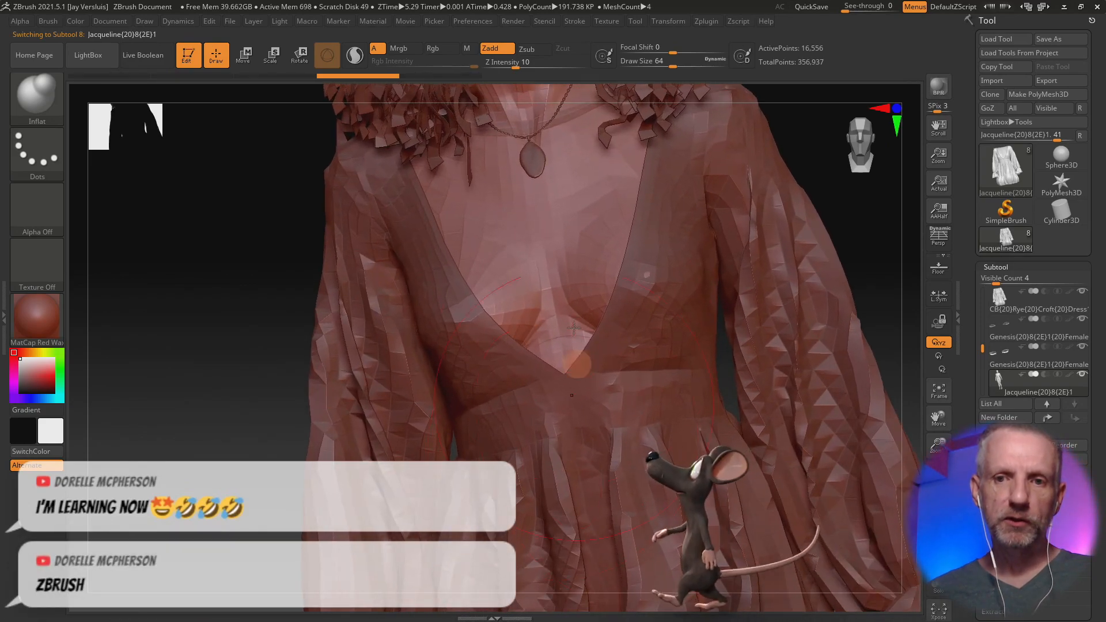
left_click(536, 160, "alt")
key("space")
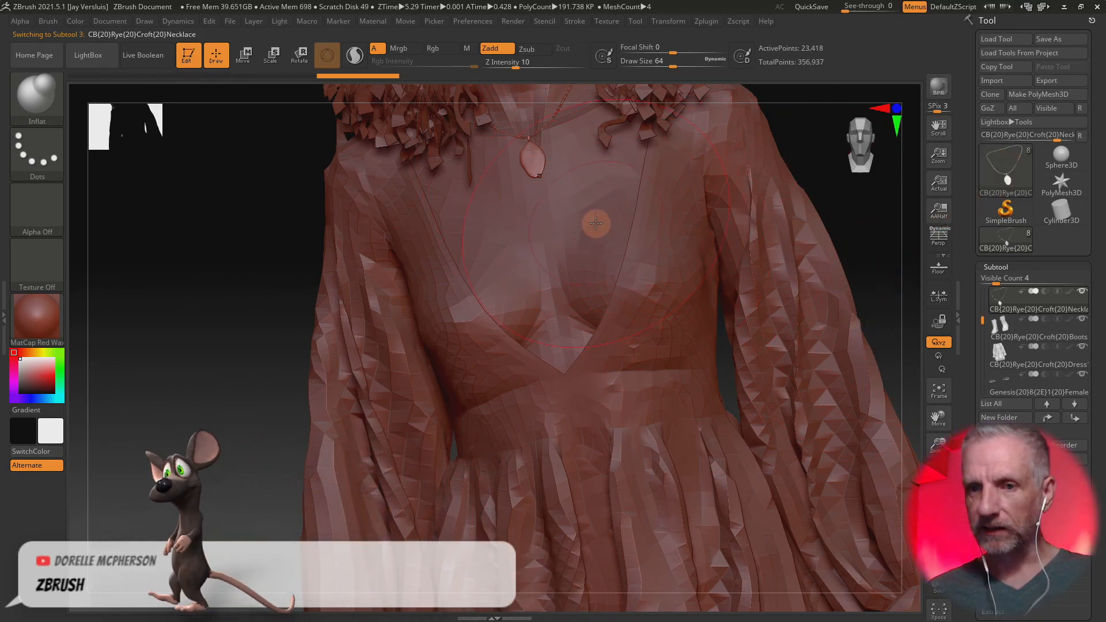
Step: Inflate the necklace's pendant and chain with the Inflat brush
right_click_drag(576, 199, 627, 190)
left_click_drag(543, 166, 565, 174)
mouse_move(601, 183)
right_mouse_down()
mouse_move(576, 203)
mouse_move(598, 420)
right_mouse_up()
key("ctrl")
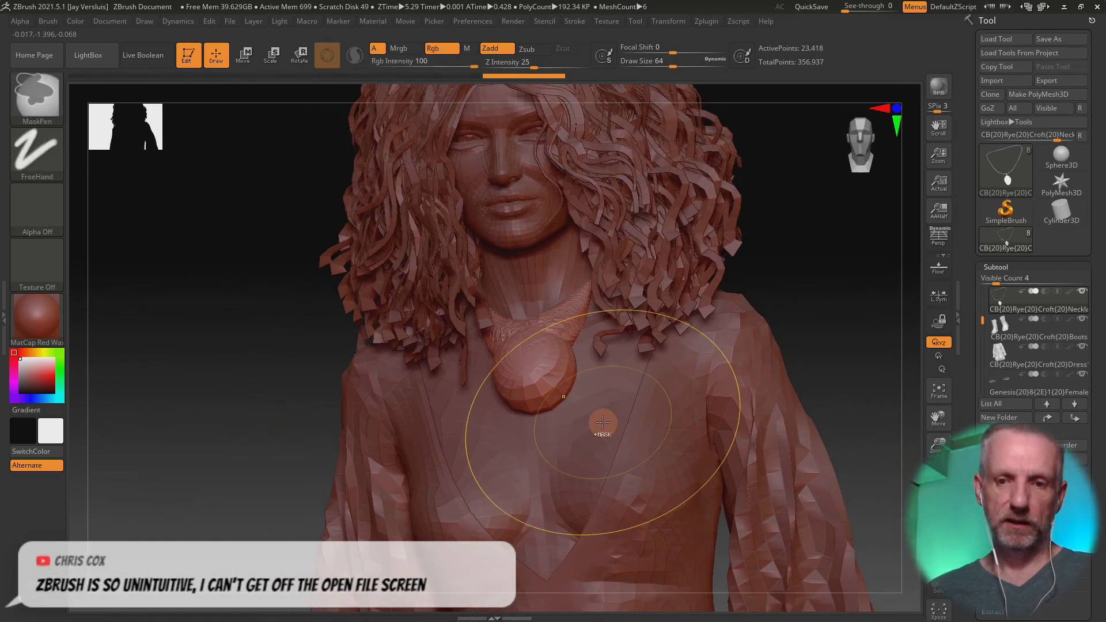
Step: Undo the Inflat strokes on the necklace and sculpt the pendant from the side with the Standard brush
key("ctrl+z")
key("ctrl+z")
key("b")
key("s")
key("t")
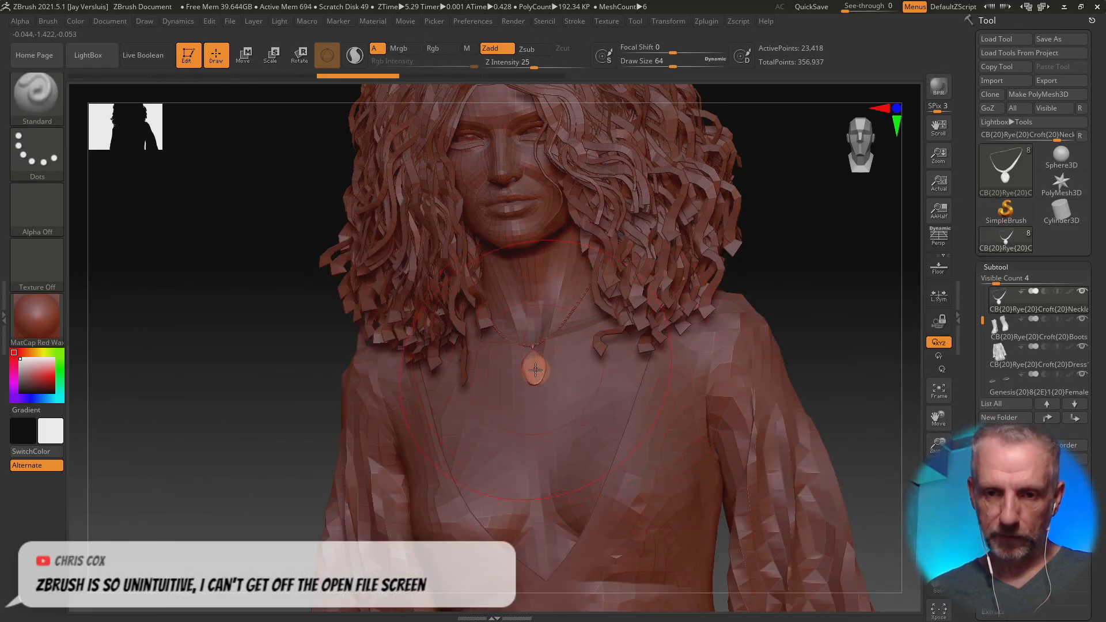
right_click_drag(537, 371, 591, 389)
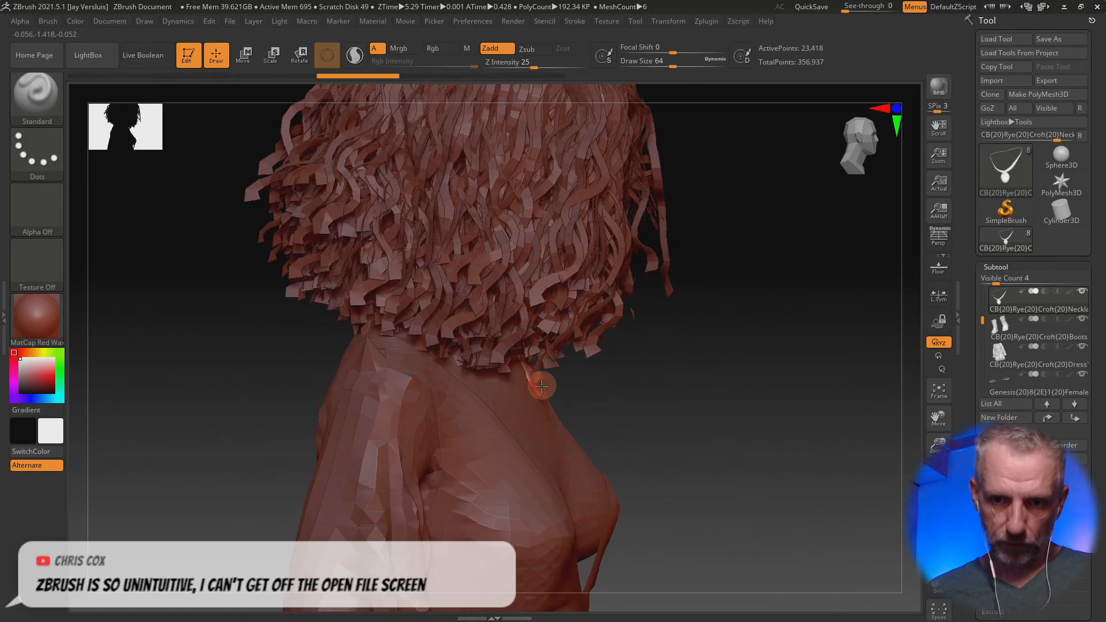
left_click_drag(544, 395, 524, 348)
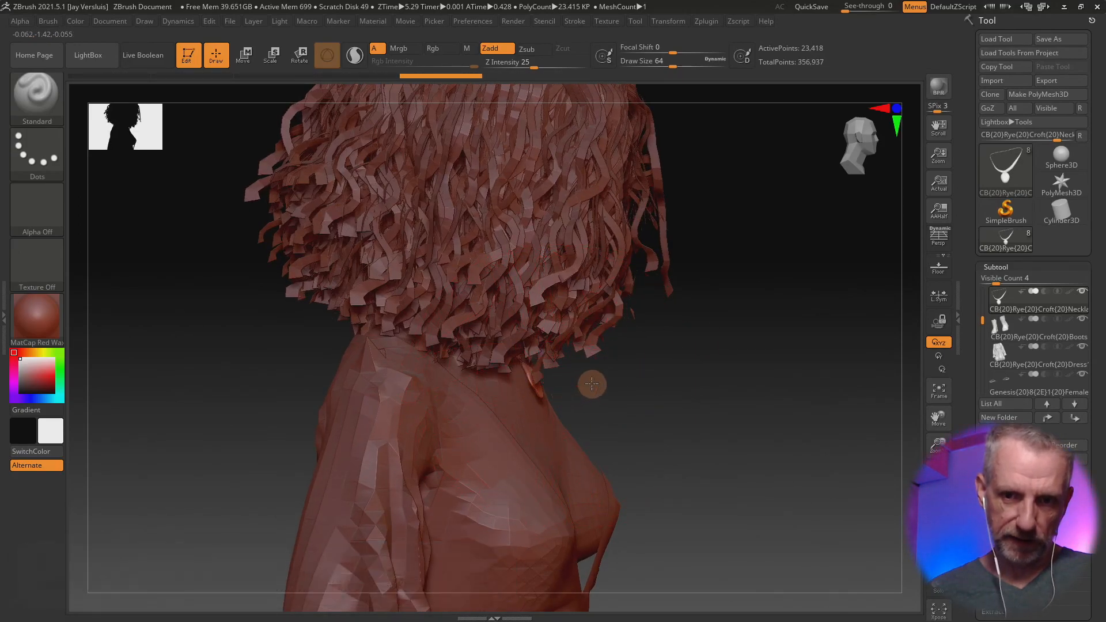
mouse_move(596, 367)
right_mouse_down()
mouse_move(632, 398)
mouse_move(528, 407)
mouse_move(560, 415)
mouse_move(587, 401)
mouse_move(529, 395)
mouse_move(583, 387)
mouse_move(590, 367)
right_mouse_up()
Step: Send the necklace to DAZ Studio through GoZ and create a morph named Pendant Move
left_click(1063, 111)
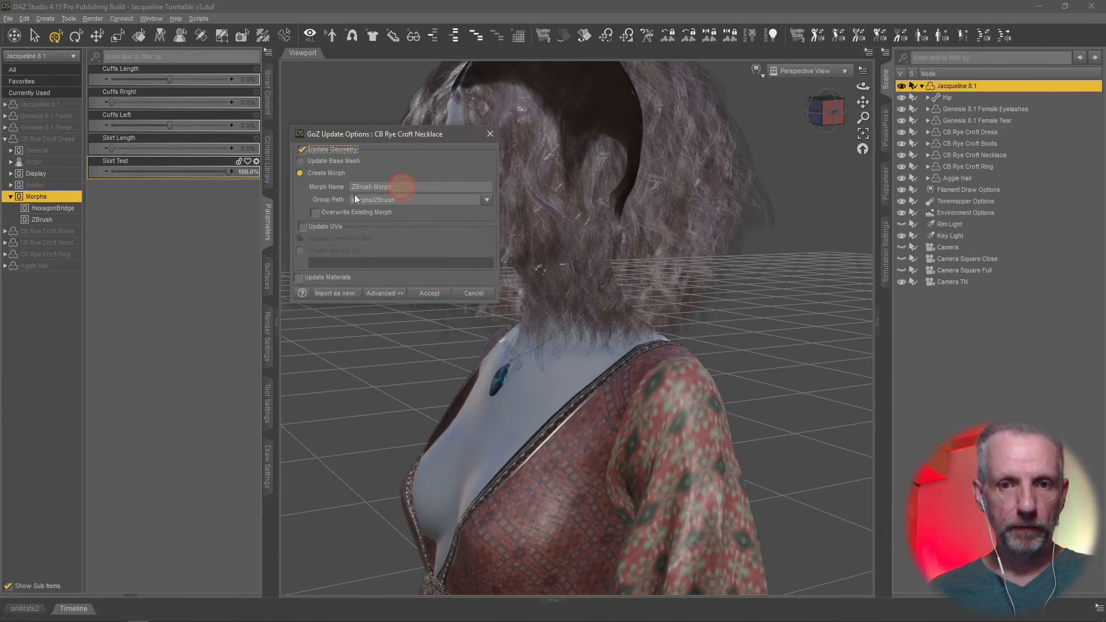
triple_click(342, 187)
type("P")
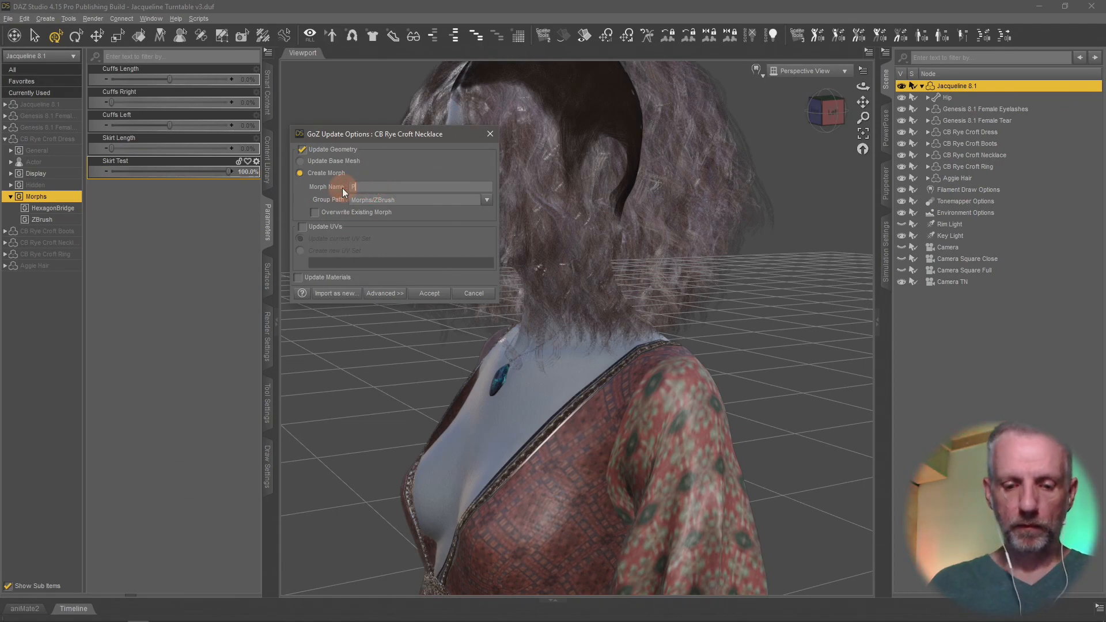
type("endant Move")
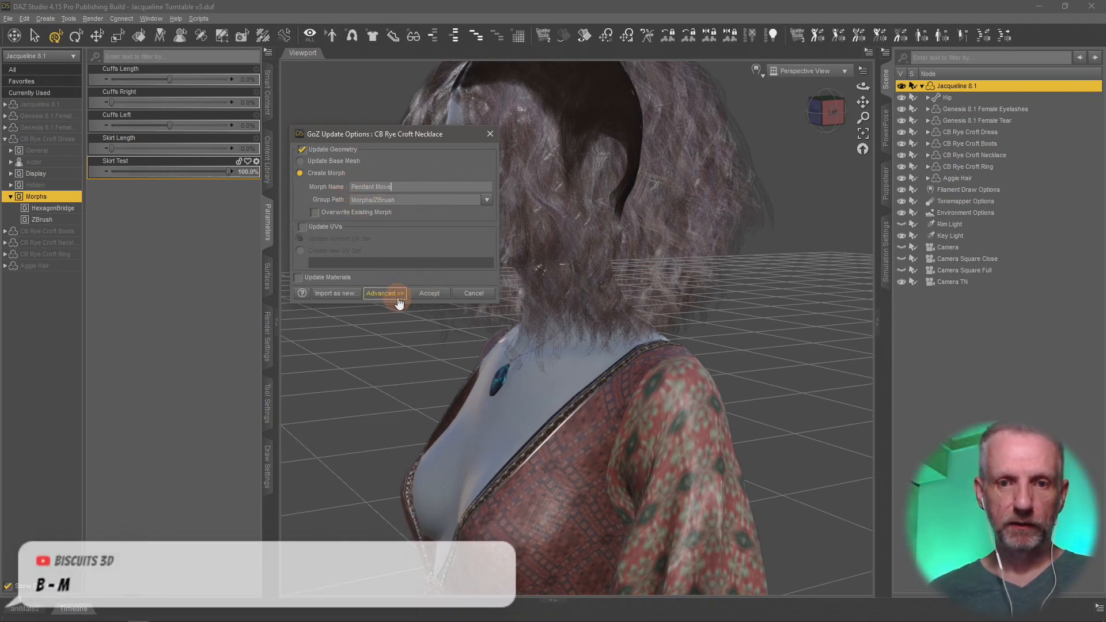
left_click(431, 293)
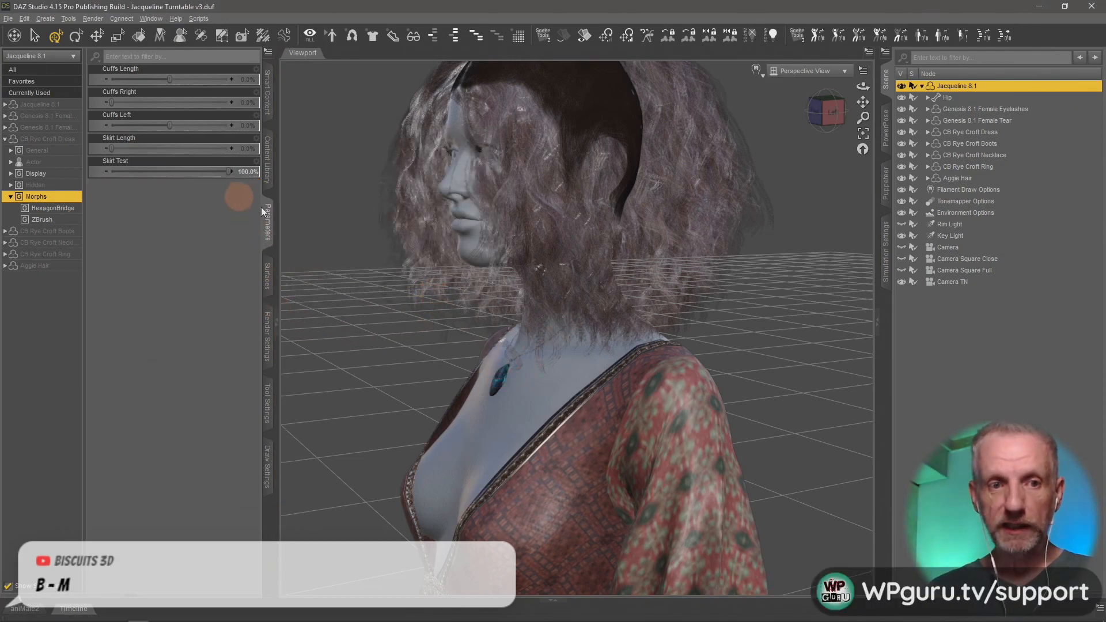
Step: Select the CB Rye Croft Necklace in the scene and set its Pendant Move morph to 100%
left_click(498, 390)
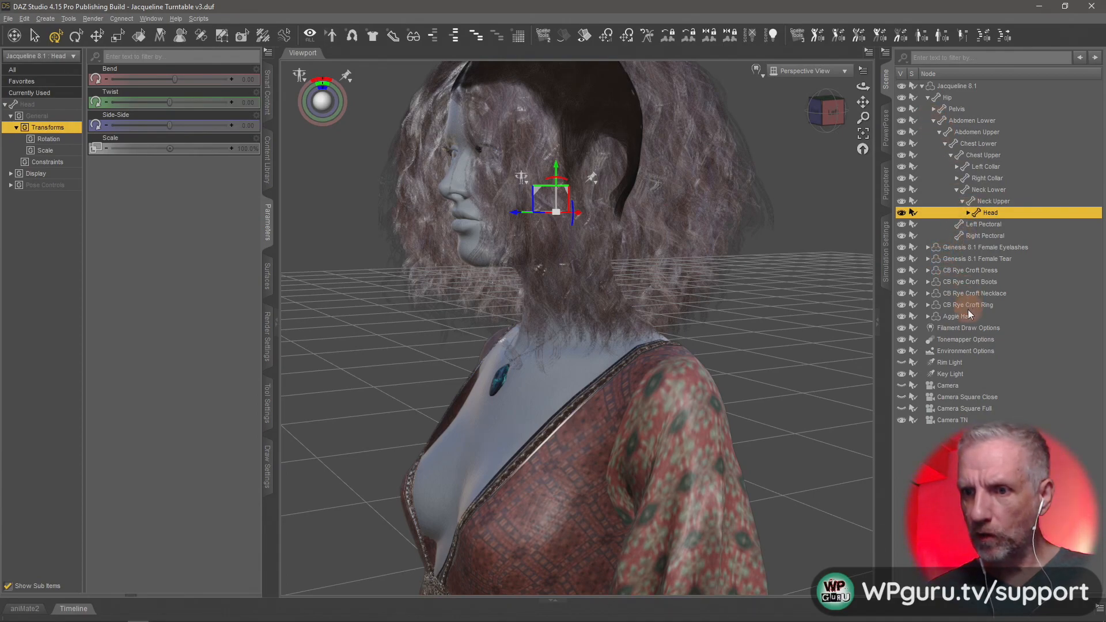
left_click(992, 293)
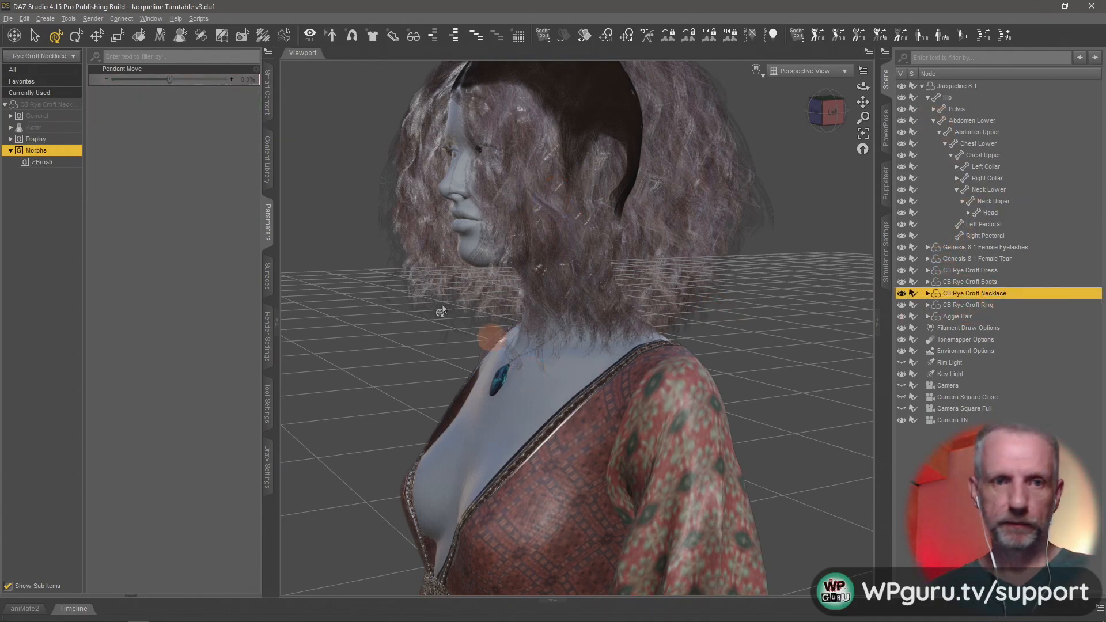
left_click_drag(171, 82, 247, 92)
middle_click_drag(452, 290, 453, 290)
left_click_drag(226, 92, 264, 97)
middle_click_drag(447, 287, 514, 360)
left_click_drag(230, 79, 409, 303)
middle_click_drag(409, 303, 511, 378)
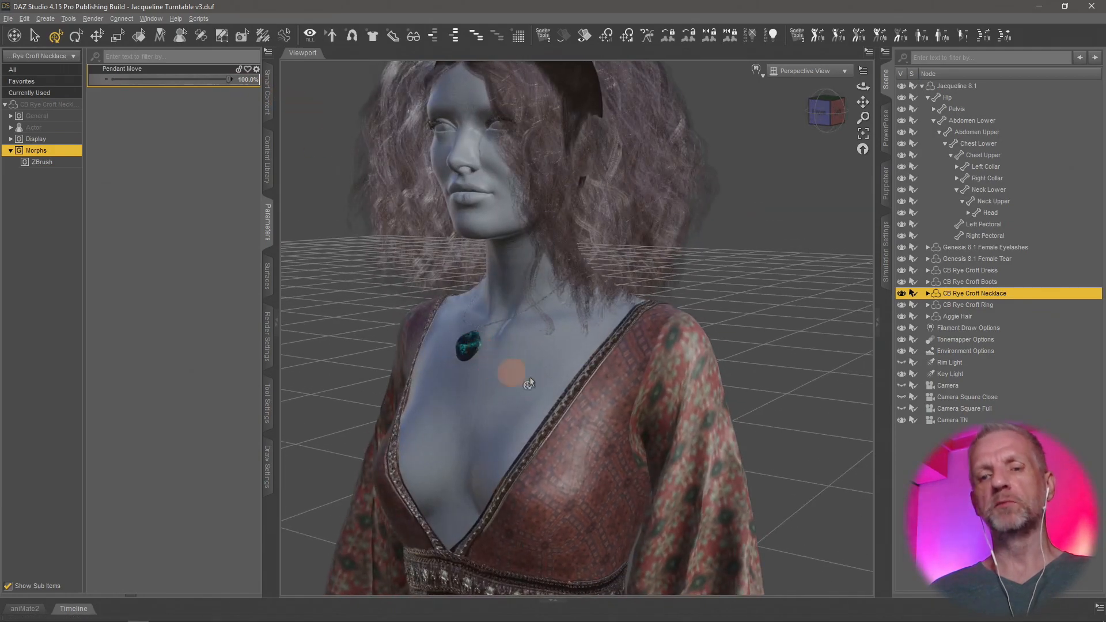
Step: Examine the morphed pendant up close and on the whole dressed figure
scroll(537, 378, "down", 2)
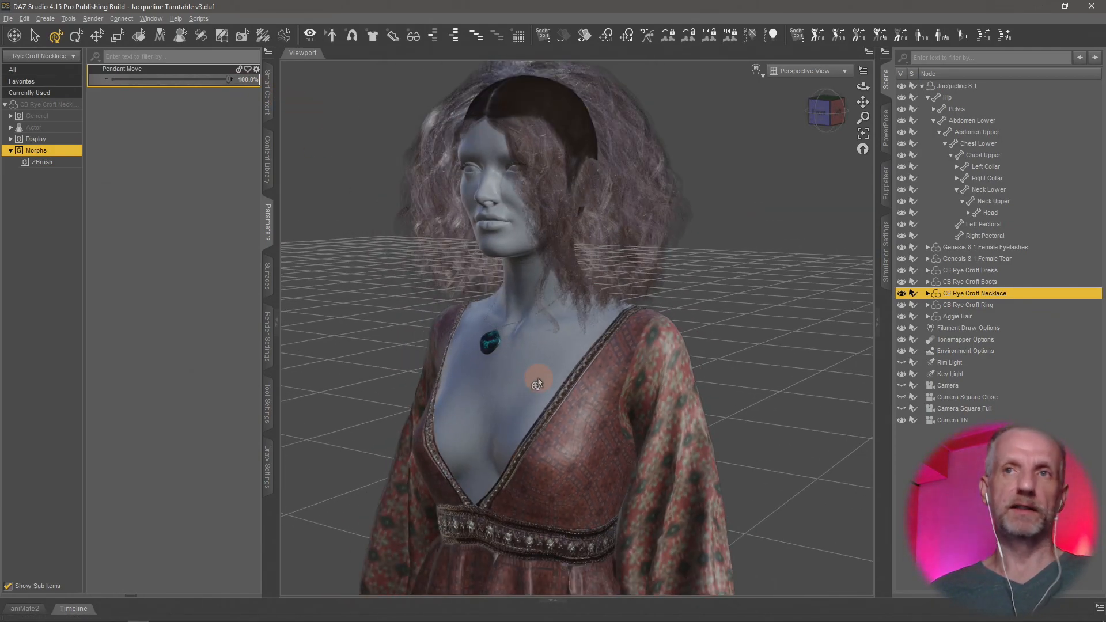
middle_click_drag(537, 378, 564, 370)
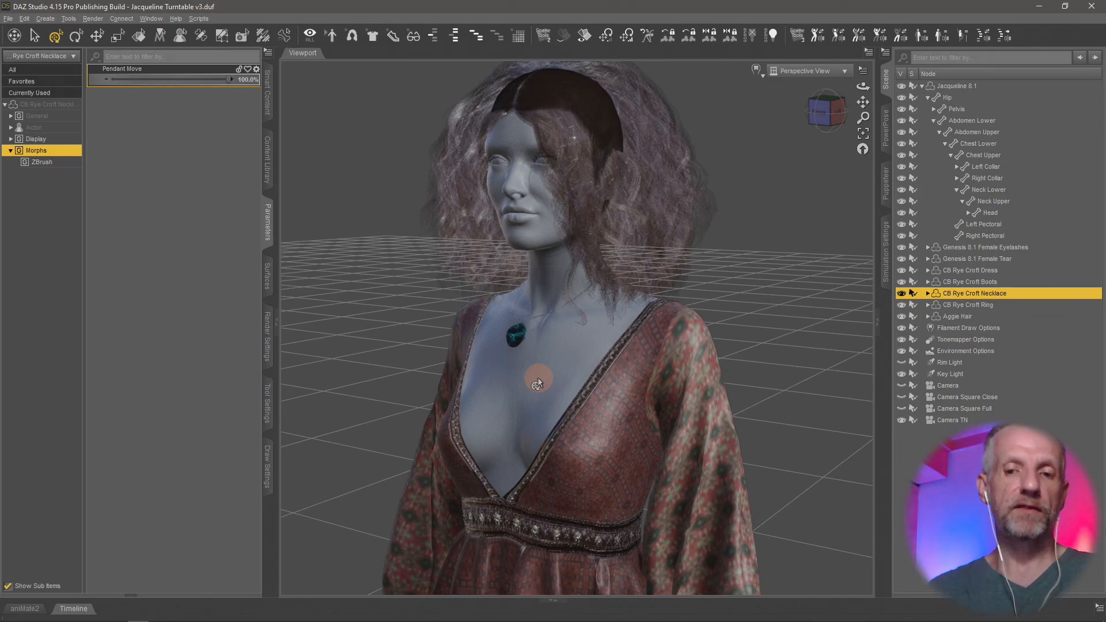
scroll(538, 378, "up", 3)
scroll(538, 377, "down", 5)
scroll(538, 378, "down", 1)
middle_click_drag(550, 398, 546, 276)
scroll(546, 397, "down", 2)
middle_click_drag(538, 392, 528, 392)
middle_click_drag(603, 423, 676, 448)
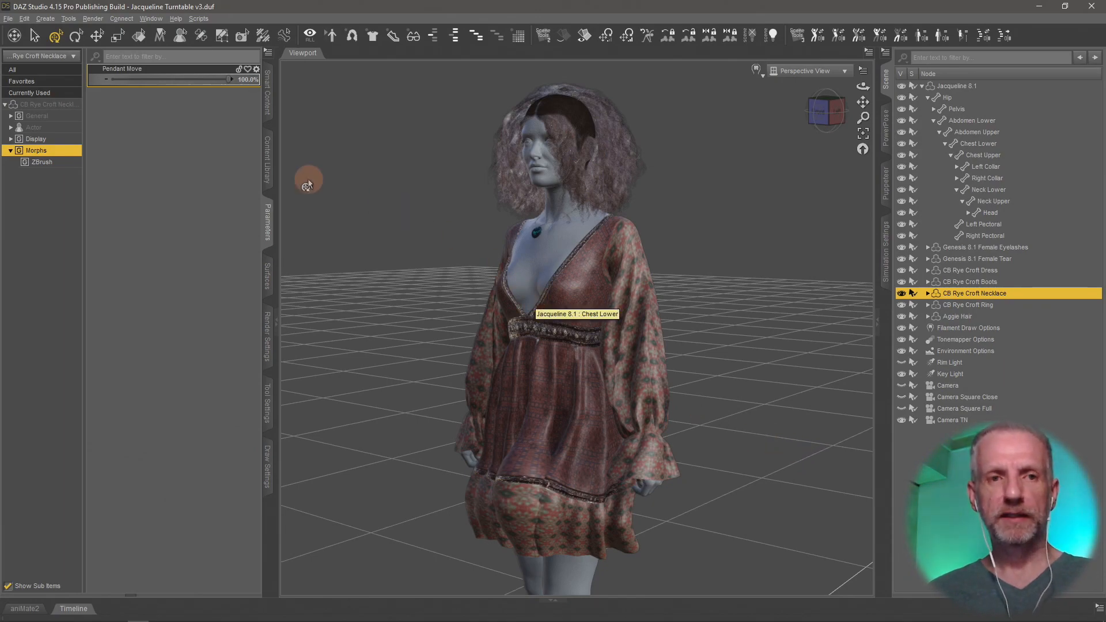
Step: Switch to ZBrush and read the help description of the GoZ export command
key("alt+Tab")
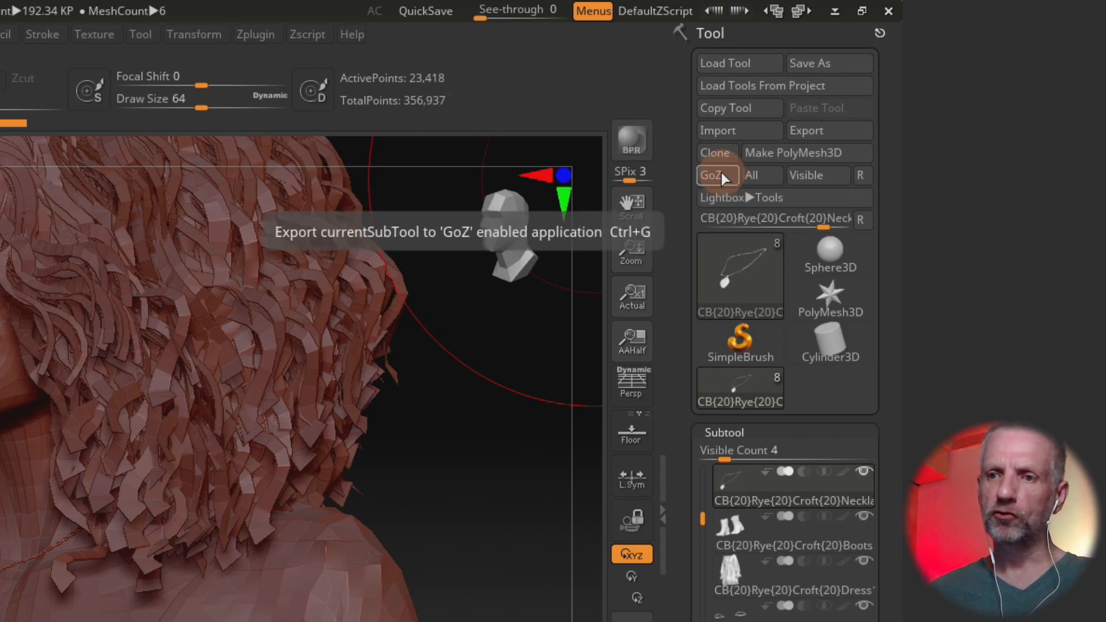
key("ctrl")
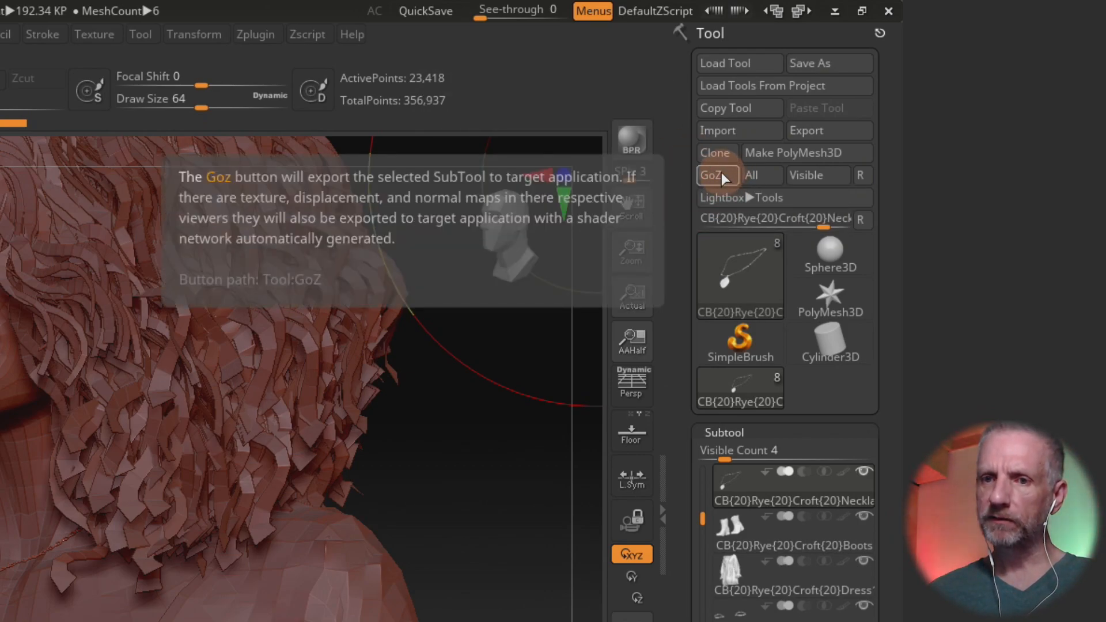
key("ctrl")
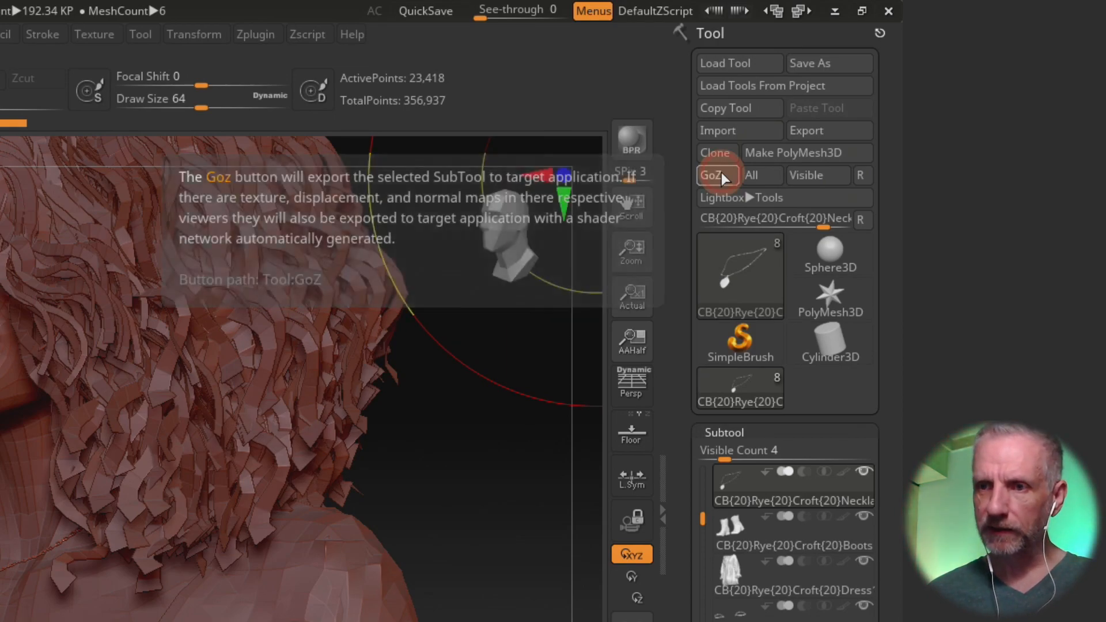
Step: Export the necklace subtool to DAZ Studio through GoZ twice, returning to ZBrush each time
left_click(717, 175)
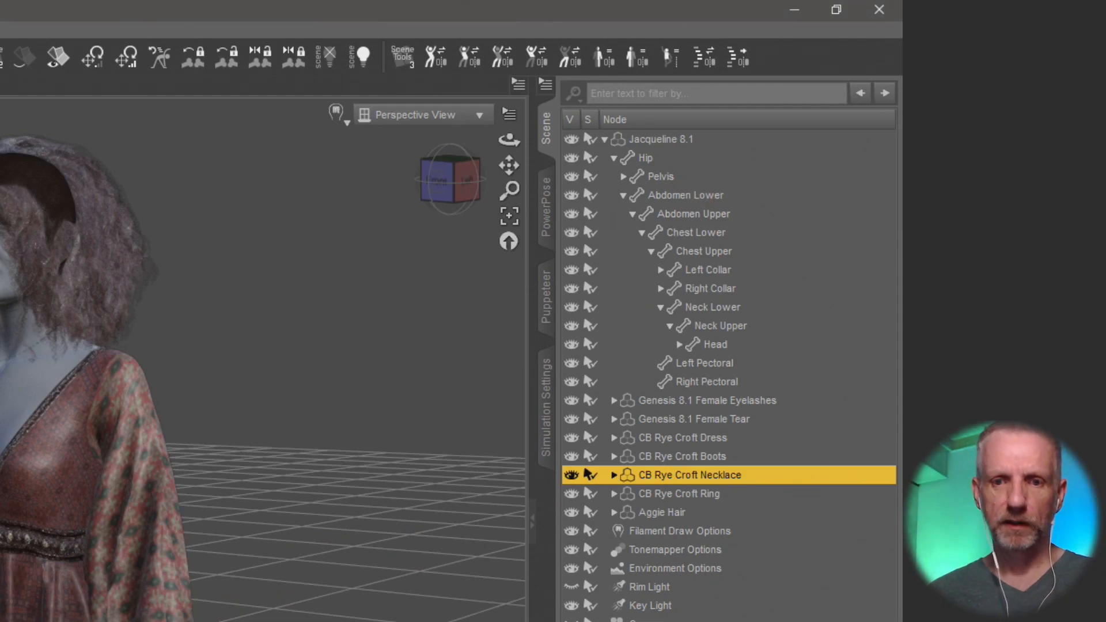
key("alt+Tab")
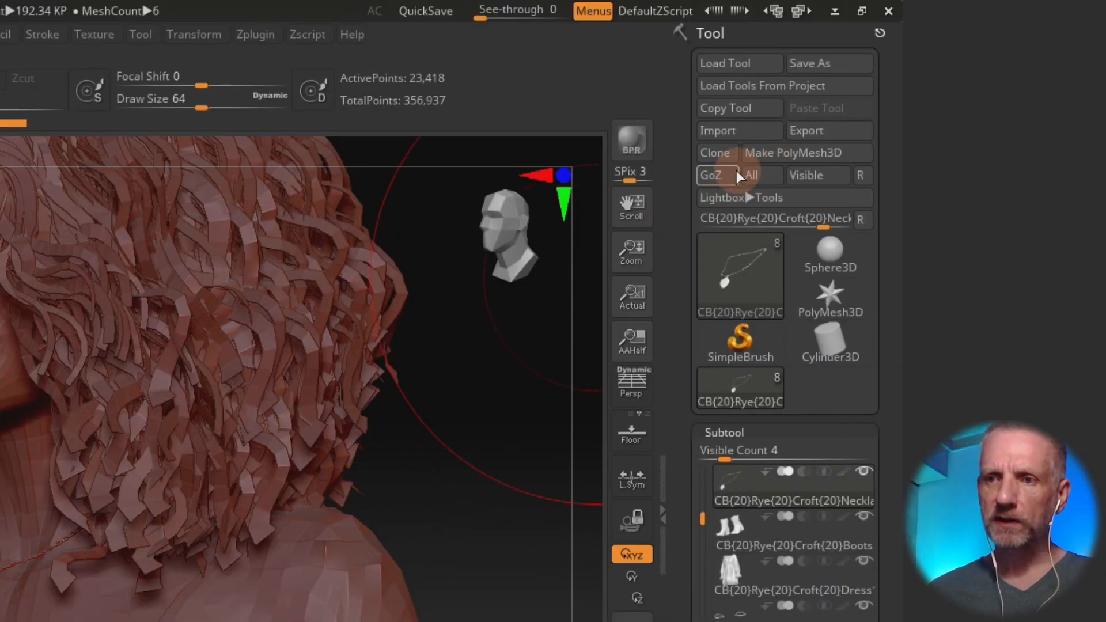
left_click(730, 175)
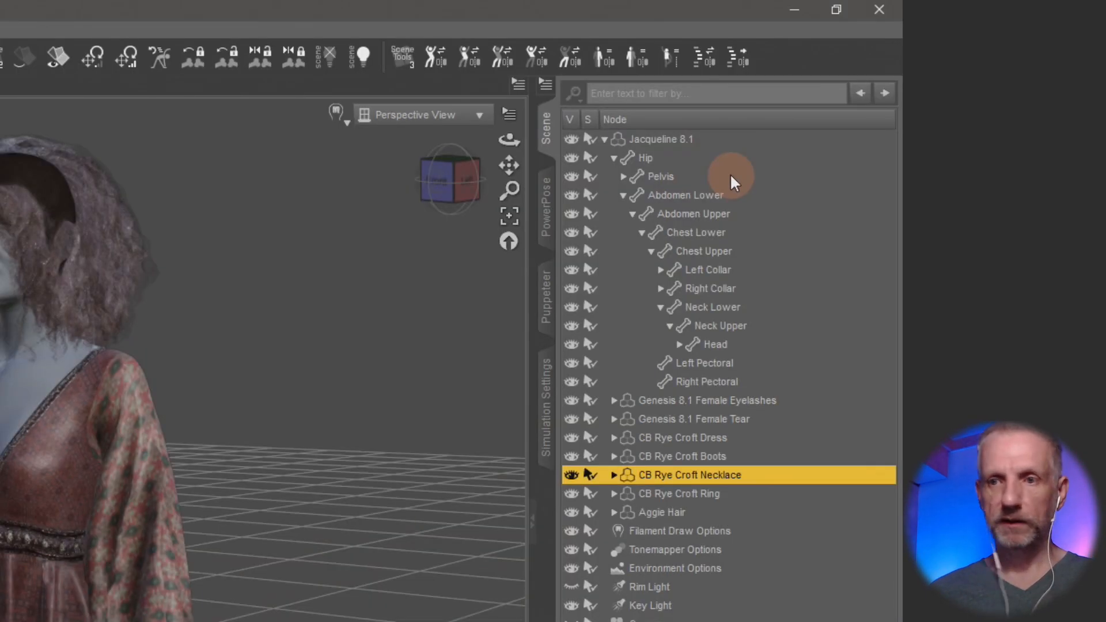
key("alt+Tab")
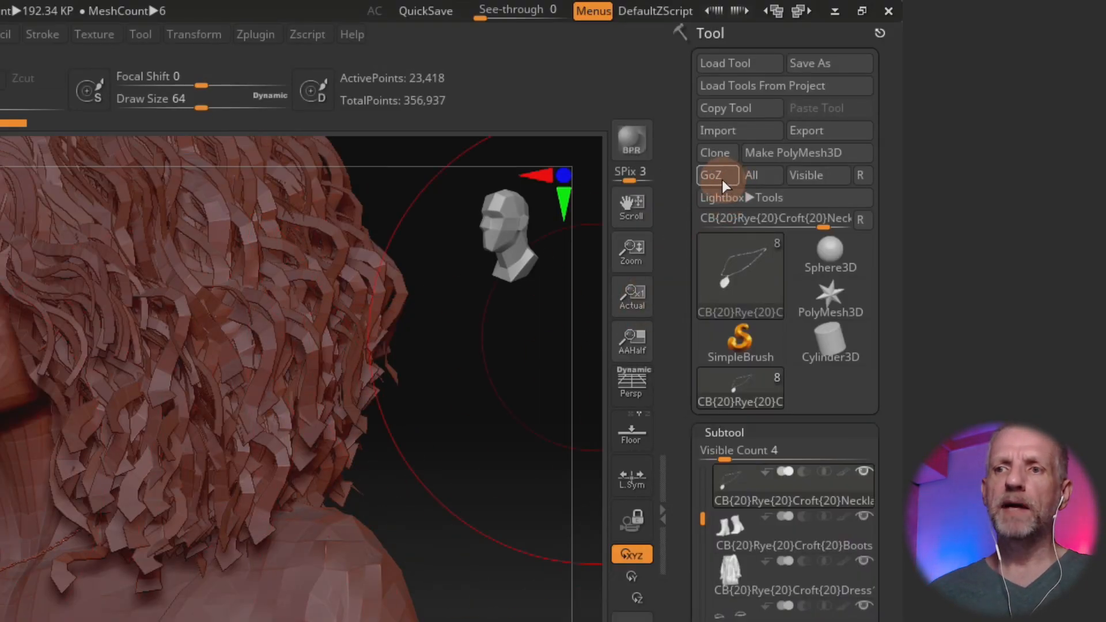
key("space")
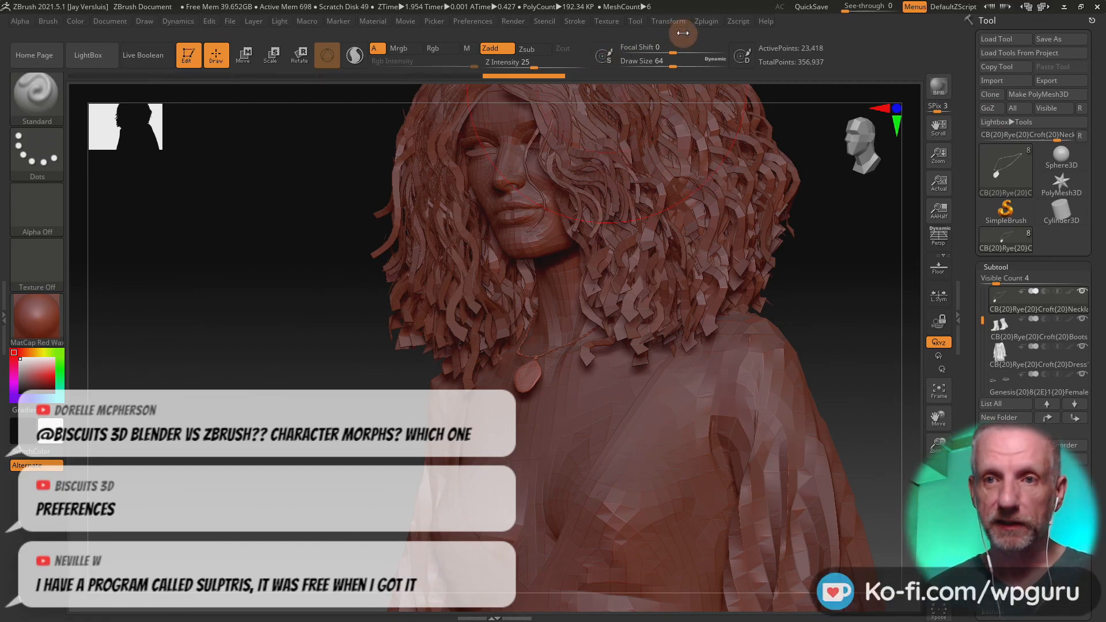
Step: Expand the GoZ section of the ZBrush preferences and bring its application path entries into view
left_click(483, 23)
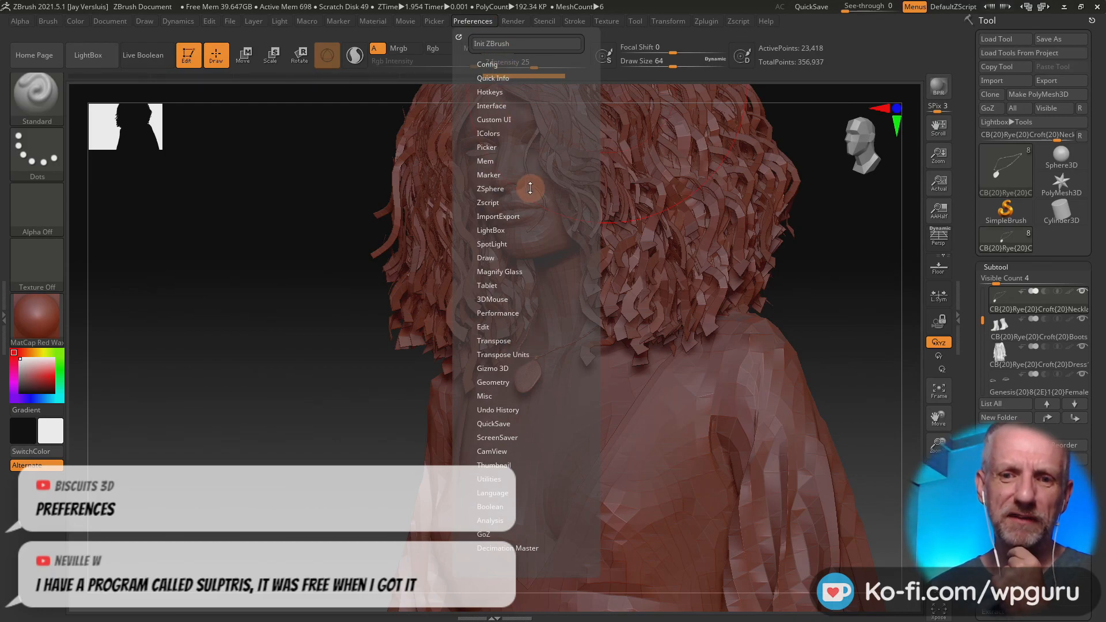
left_click(508, 536)
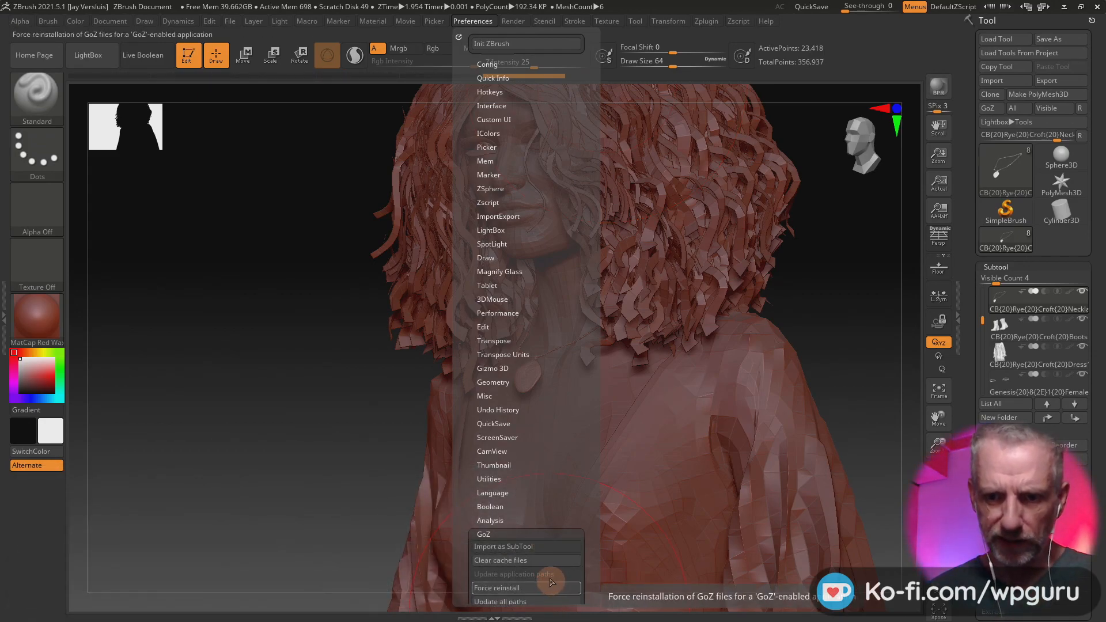
scroll(563, 486, "down", 5)
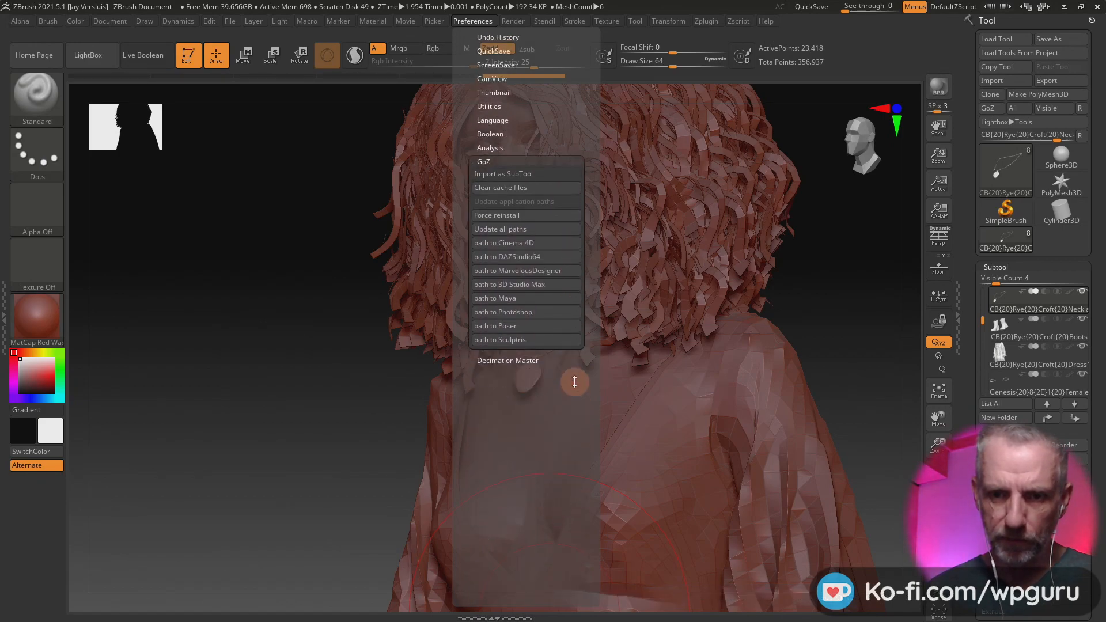
scroll(574, 382, "up", 3)
left_click_drag(571, 224, 572, 252)
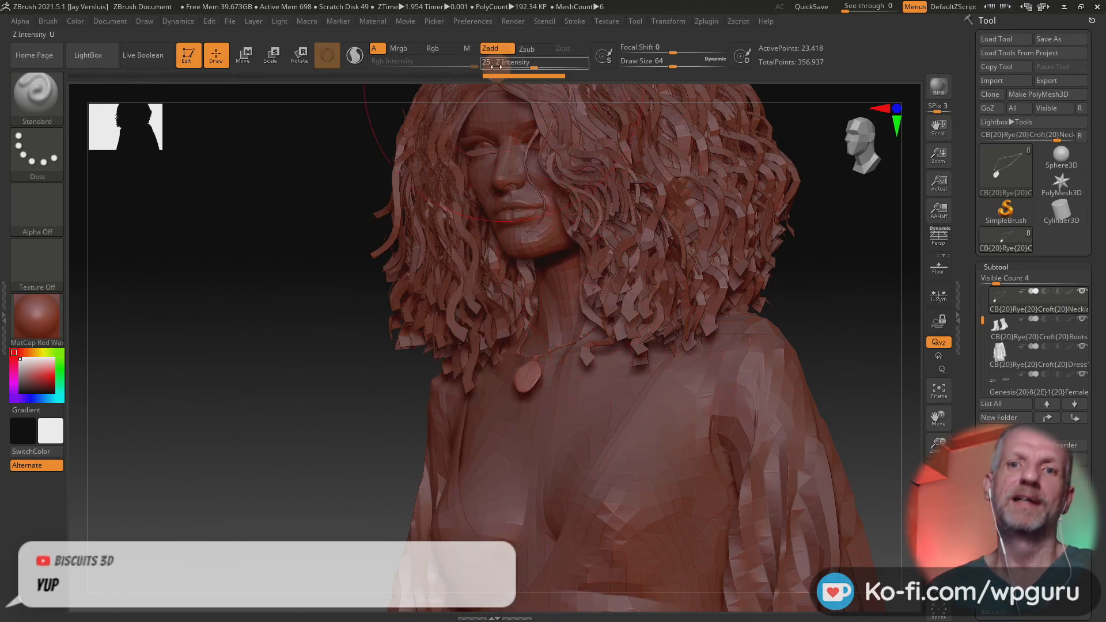
left_click(472, 21)
left_click_drag(550, 487, 582, 365)
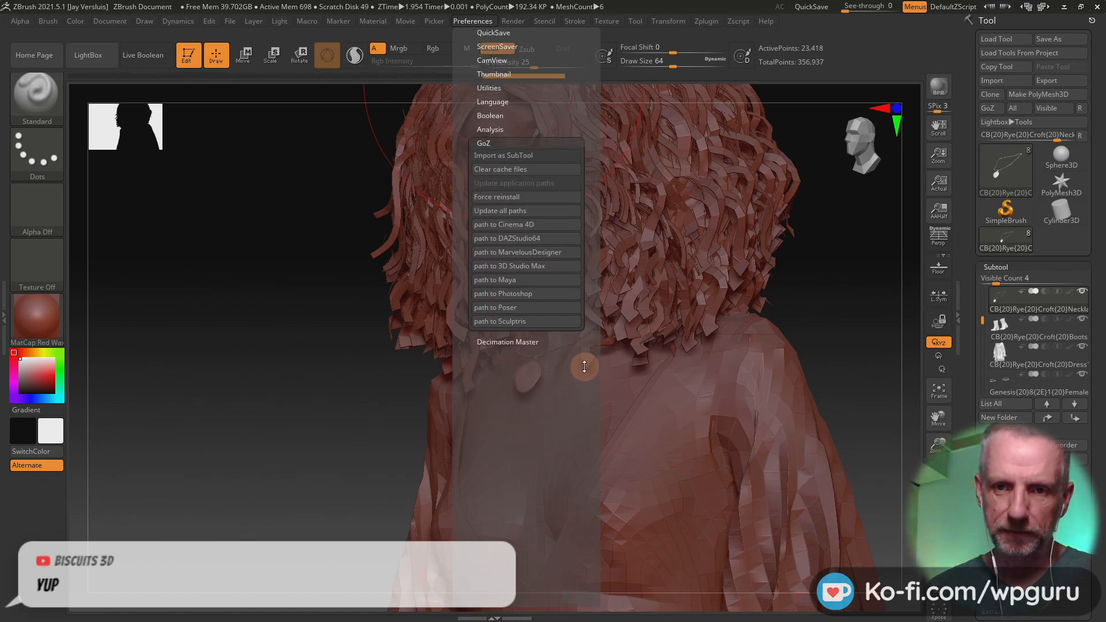
Step: Review the GoZ application path entries, open the DAZStudio64 version selection, and leave it without choosing a version
left_click(534, 224)
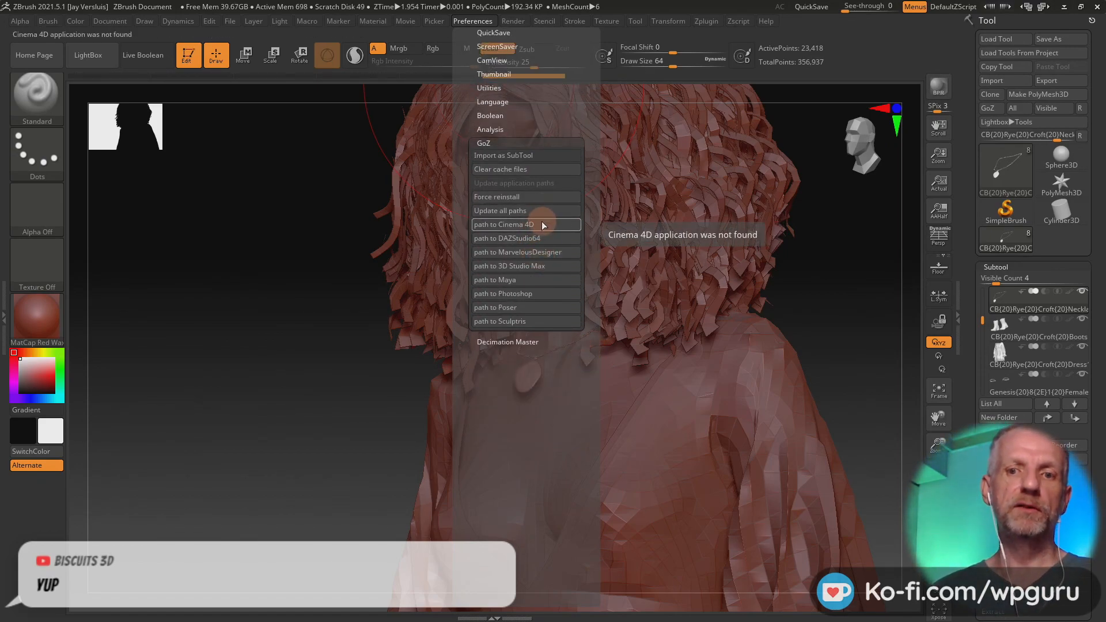
left_click(554, 238)
left_click(562, 294)
left_click(557, 267)
left_click(557, 254)
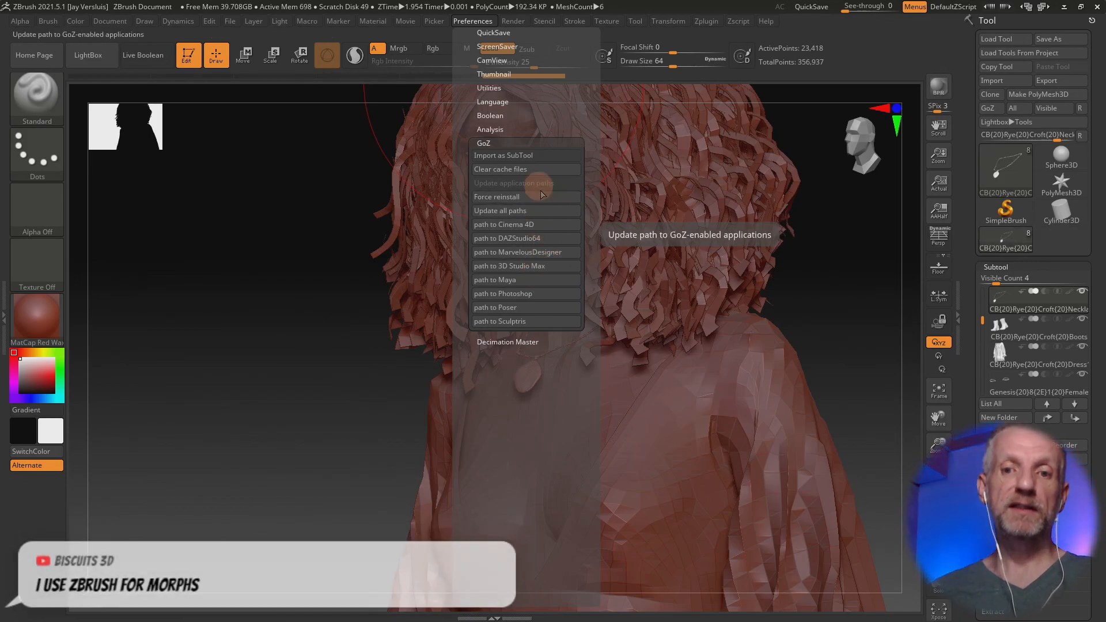
left_click(550, 238)
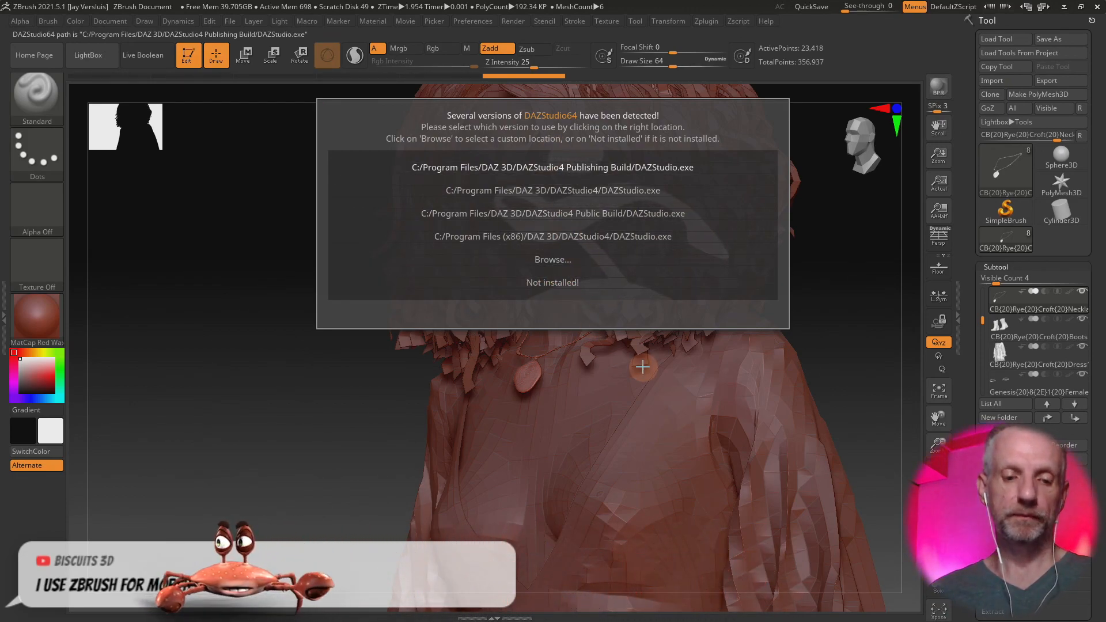
key("Escape")
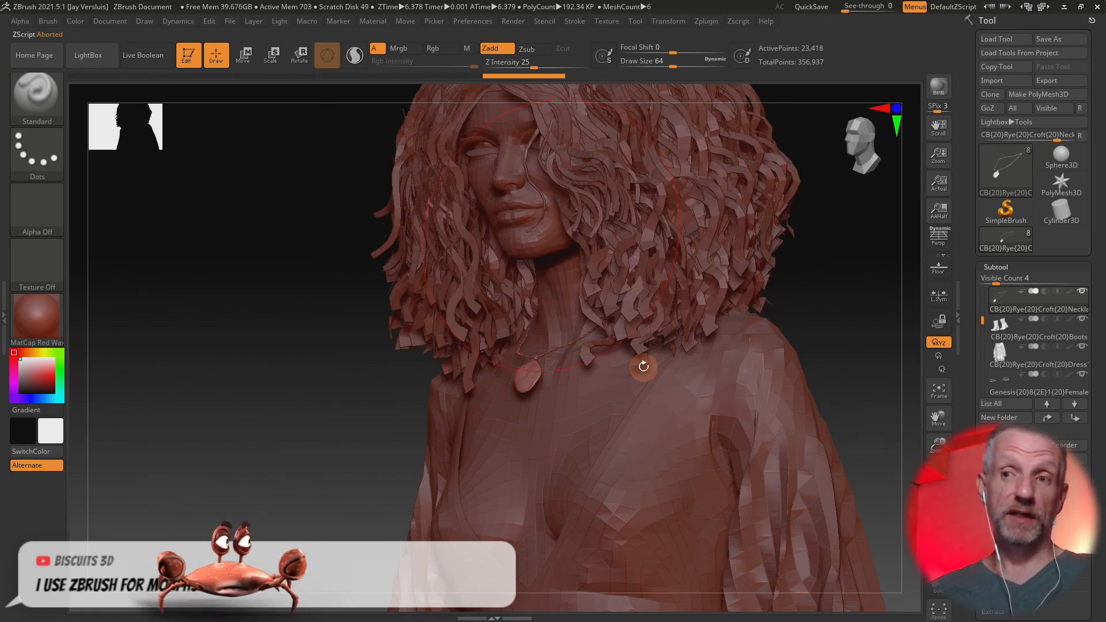
Step: Switch to DAZ Studio, cancel the pending necklace GoZ update, and open the Bridges preferences to examine the GoZ (ZBrush) options
key("alt+Tab")
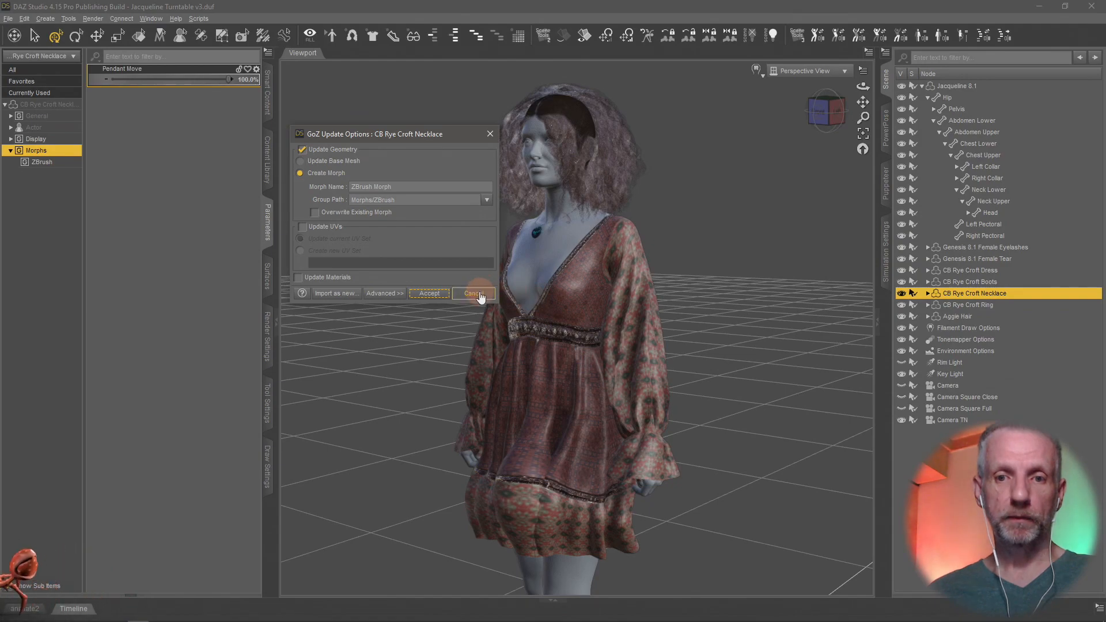
left_click(473, 294)
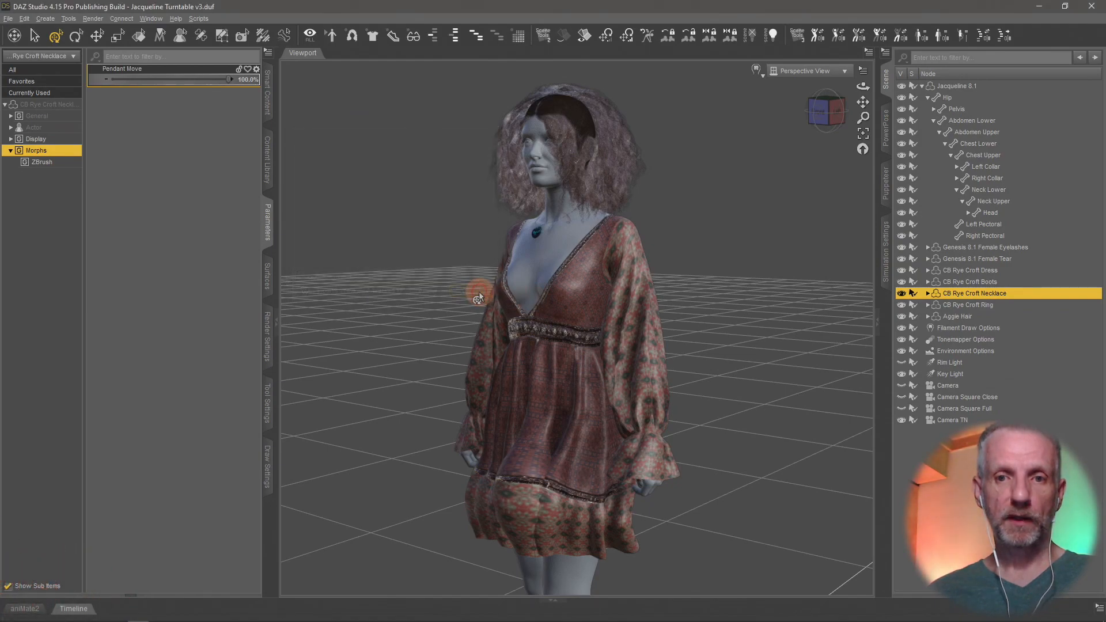
left_click(25, 18)
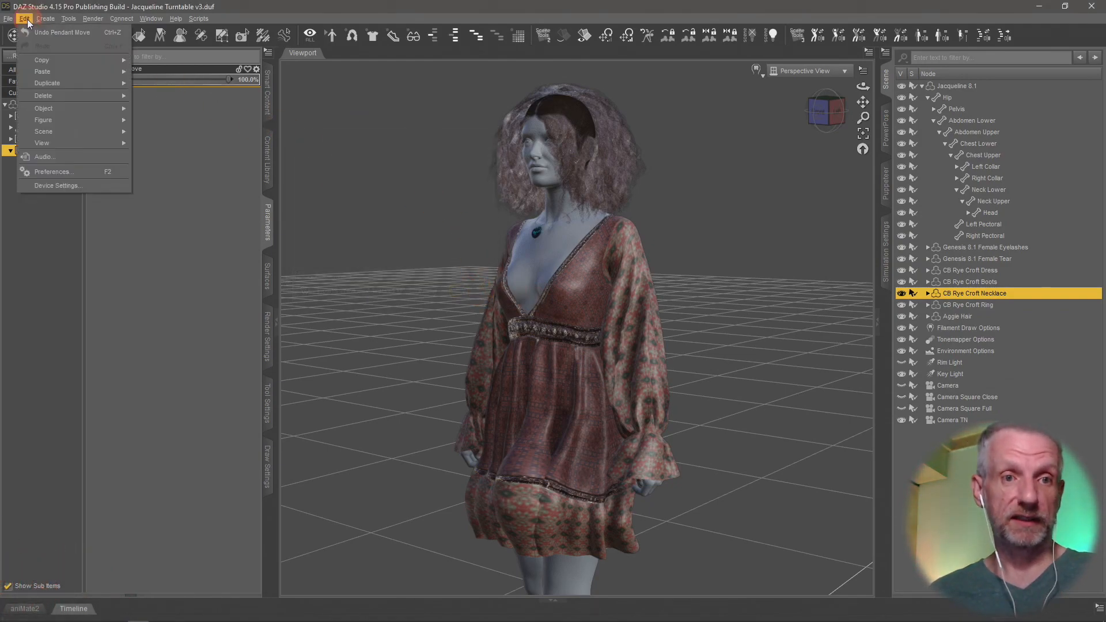
left_click(72, 172)
left_click(553, 134)
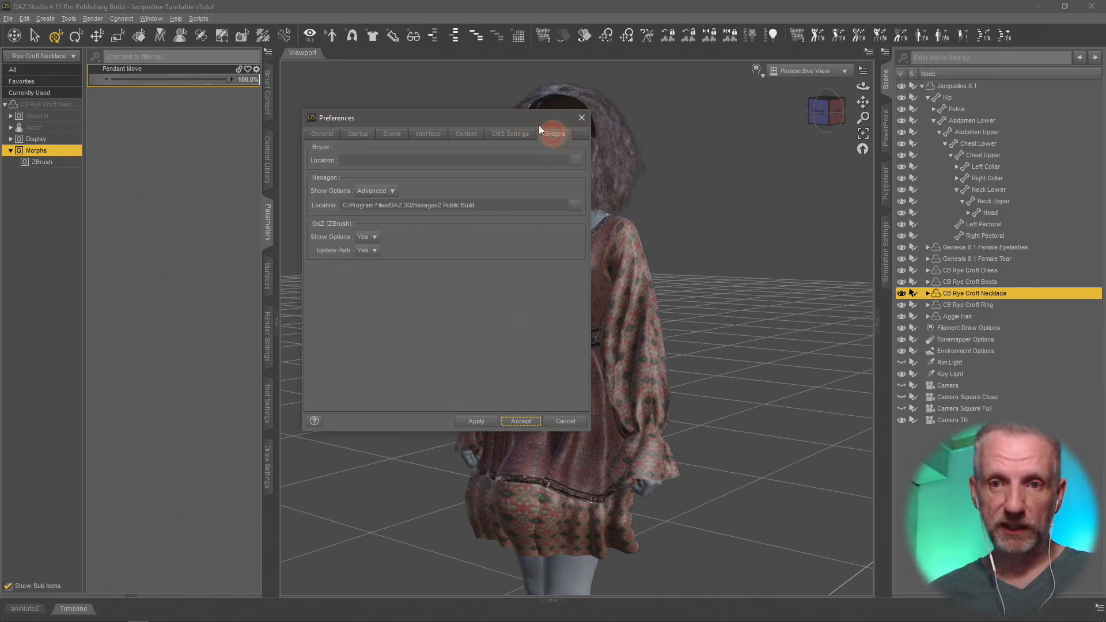
left_click_drag(527, 116, 323, 33)
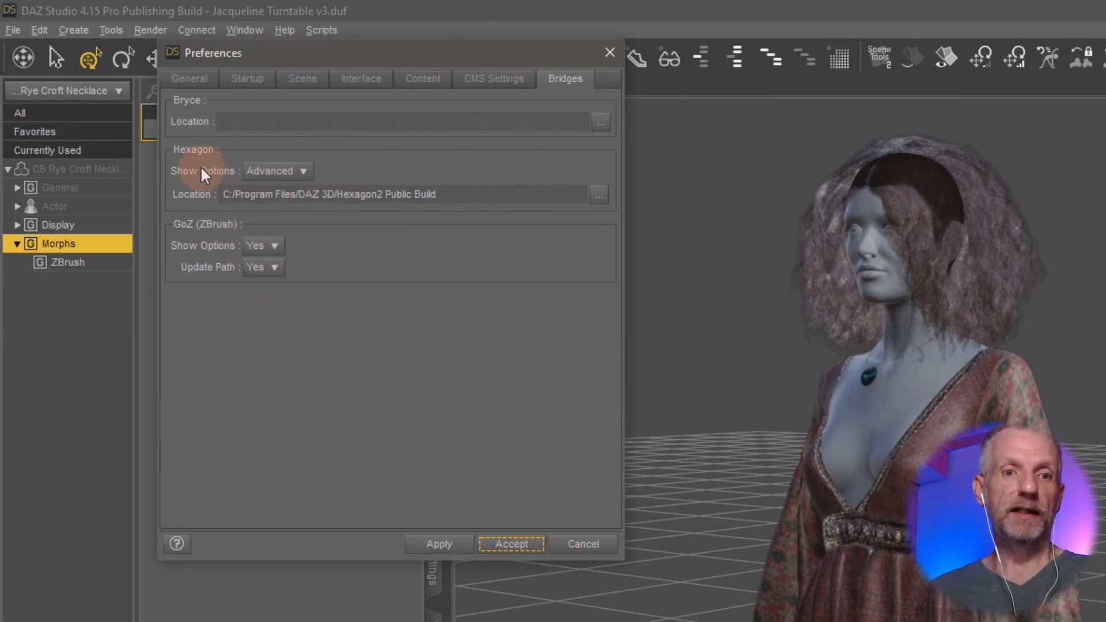
Step: Examine the choices of the Hexagon Show Options setting in the Bridges preferences, leaving the selection as it is
left_click(306, 172)
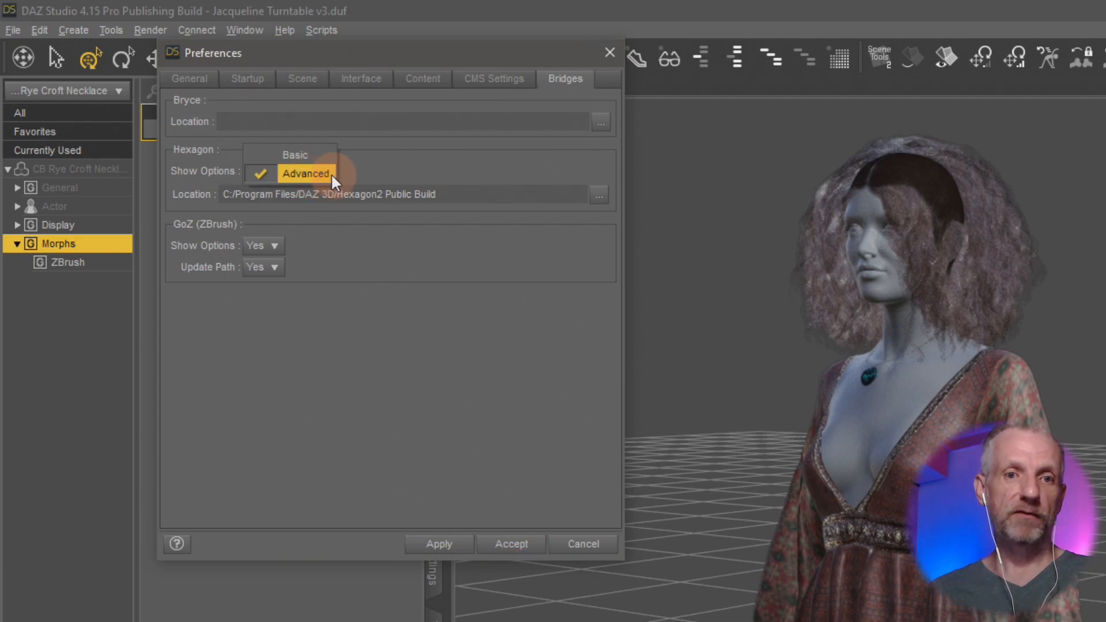
left_click(393, 167)
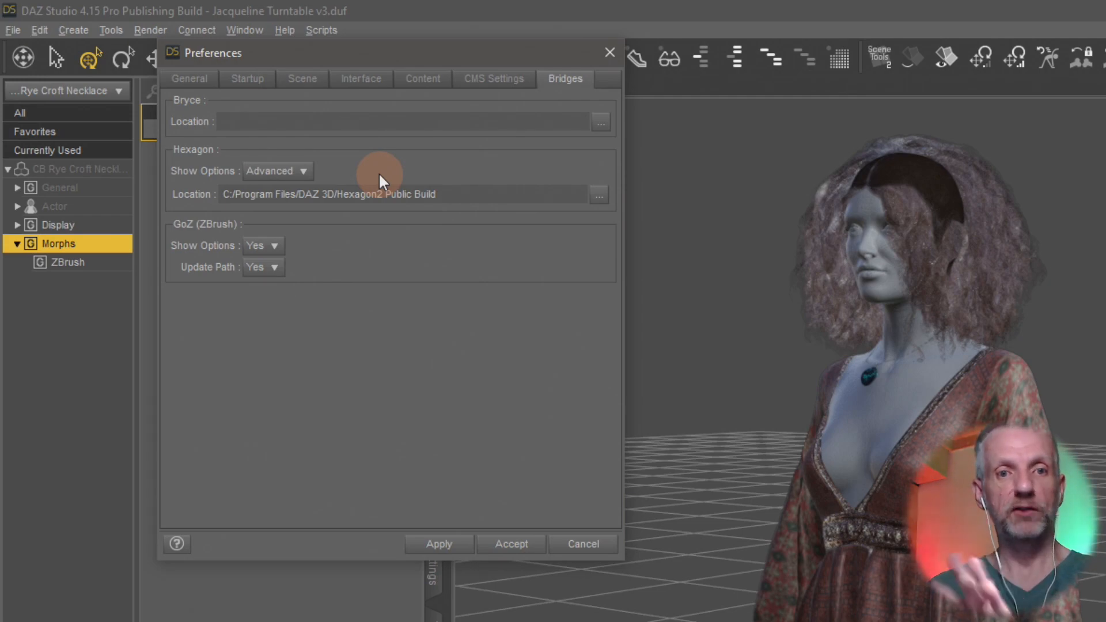
left_click(298, 172)
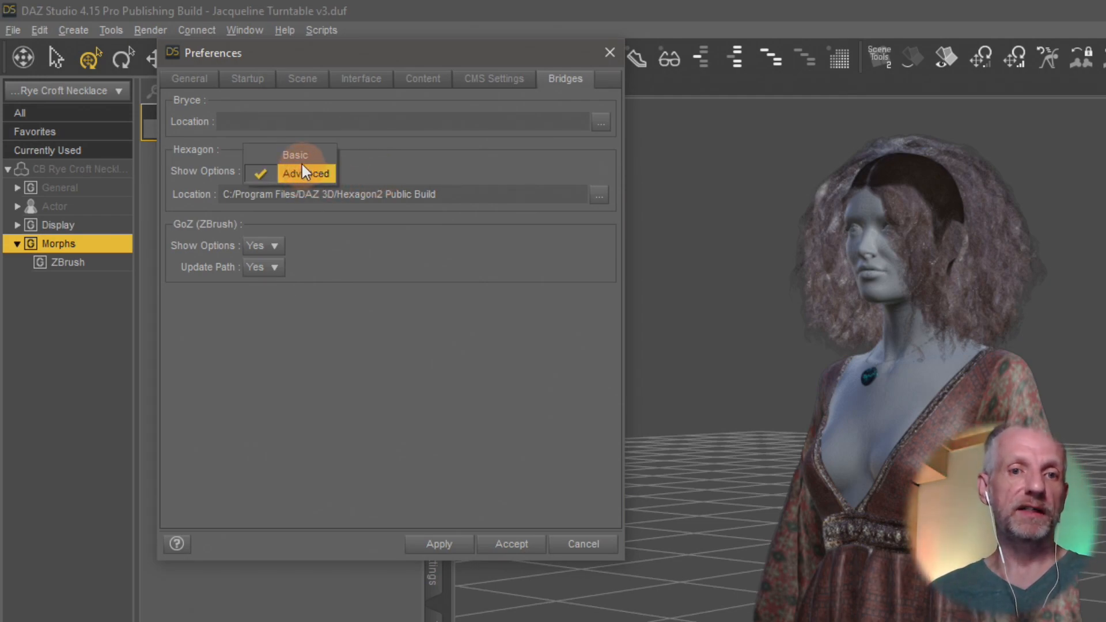
left_click(377, 174)
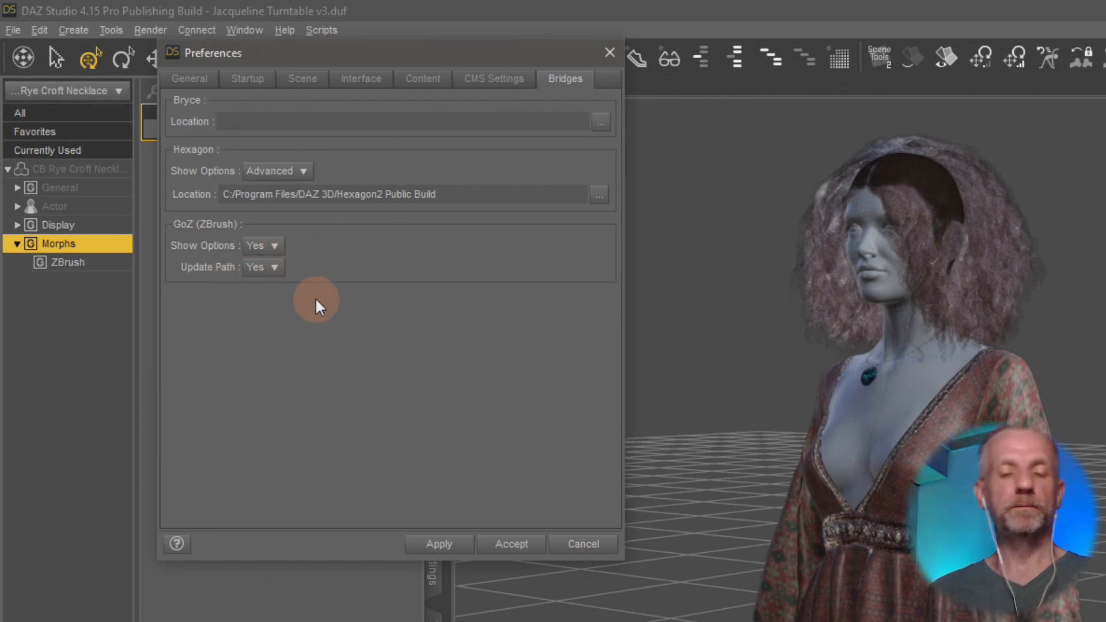
Step: Examine the choices of the GoZ (ZBrush) Update Path and Show Options settings, then close the preferences without applying any change
left_click(280, 283)
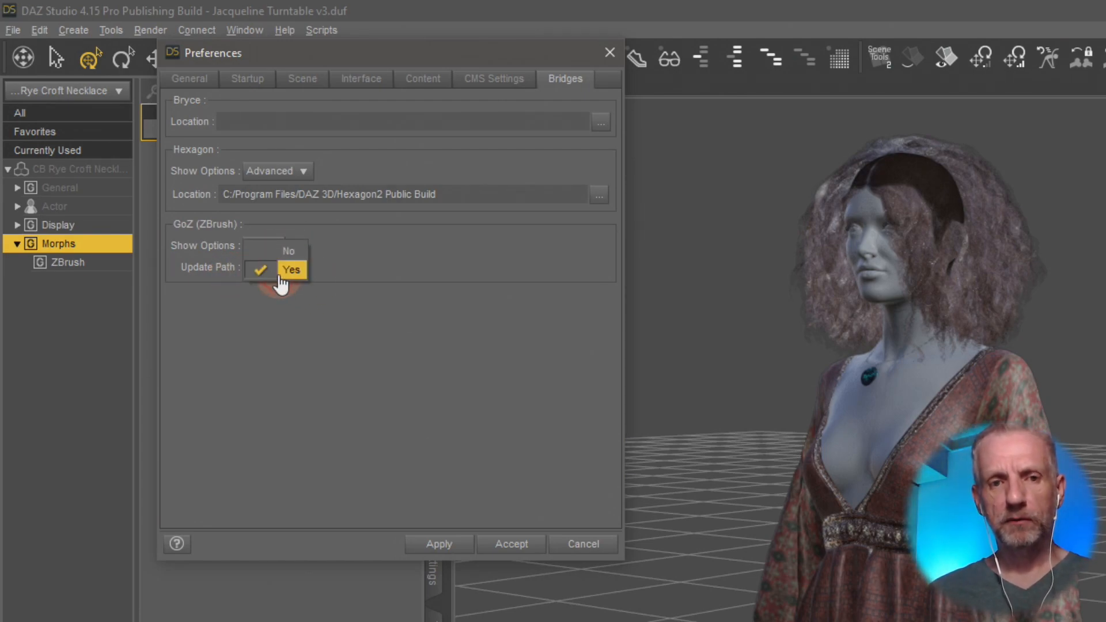
left_click(341, 273)
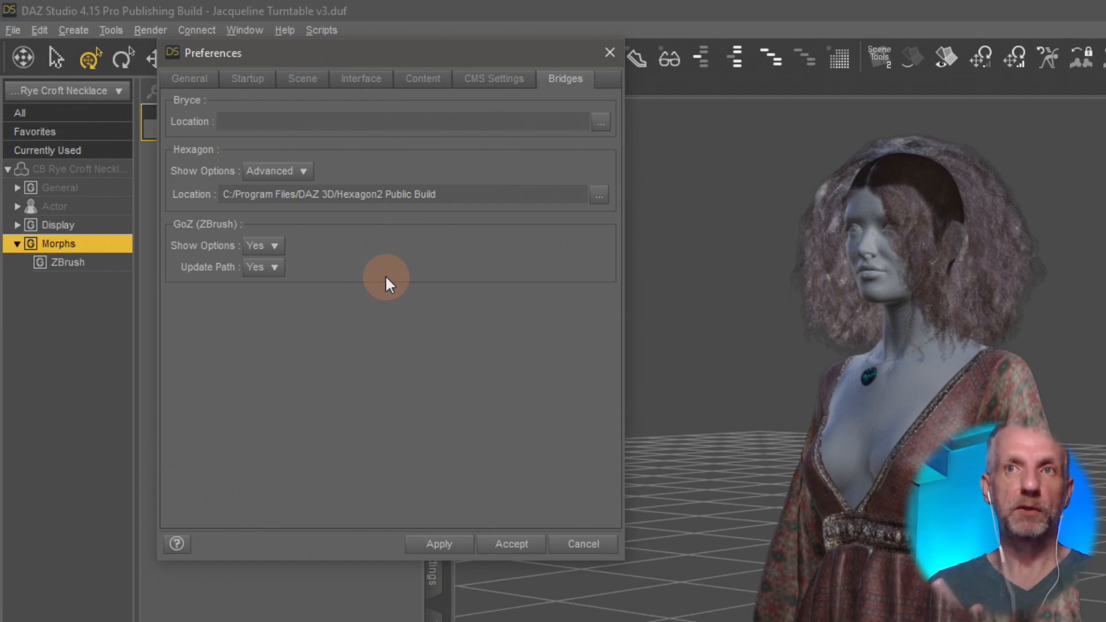
left_click(283, 246)
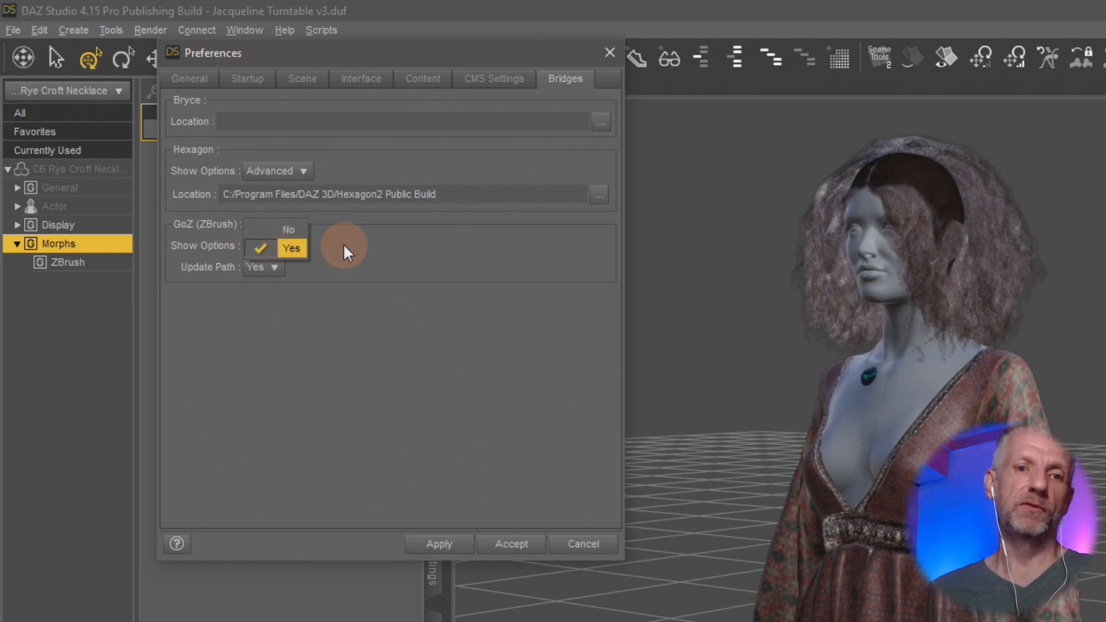
left_click(487, 369)
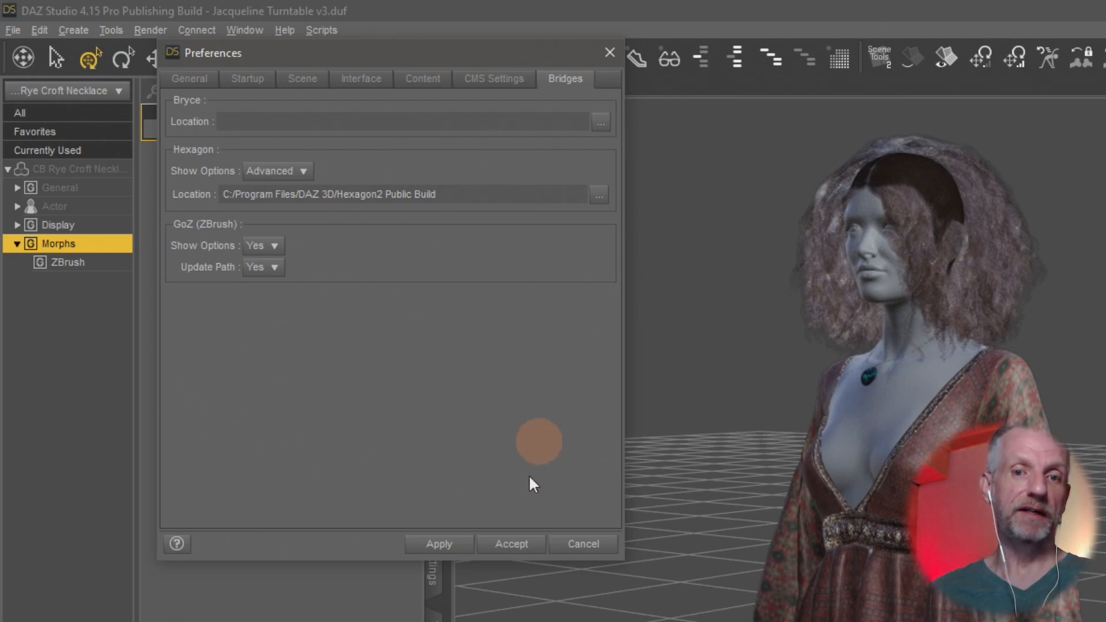
left_click(584, 544)
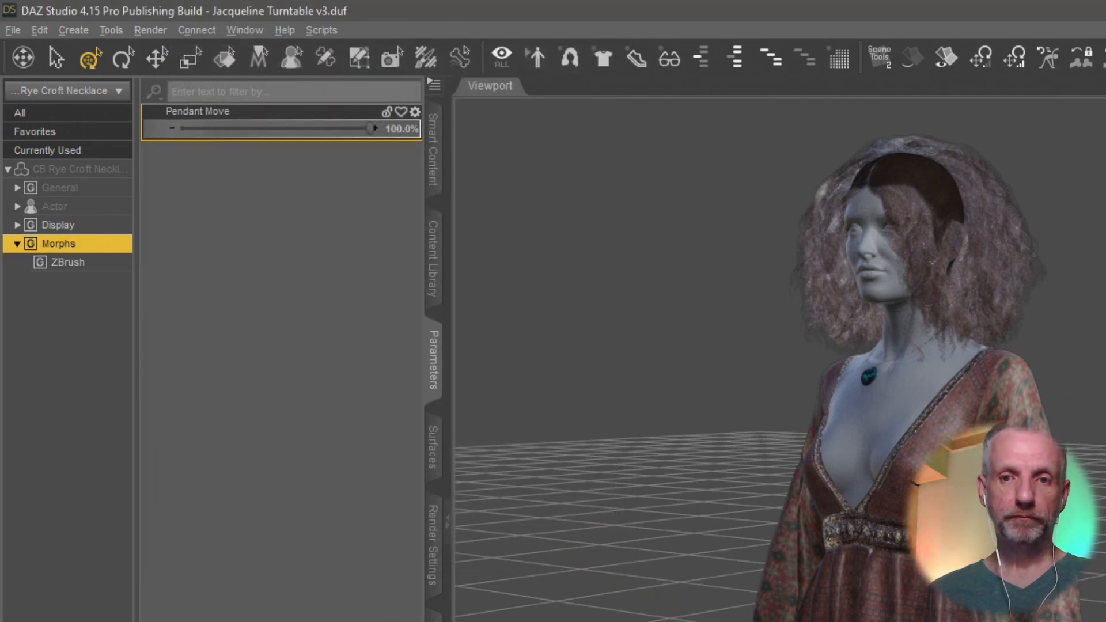